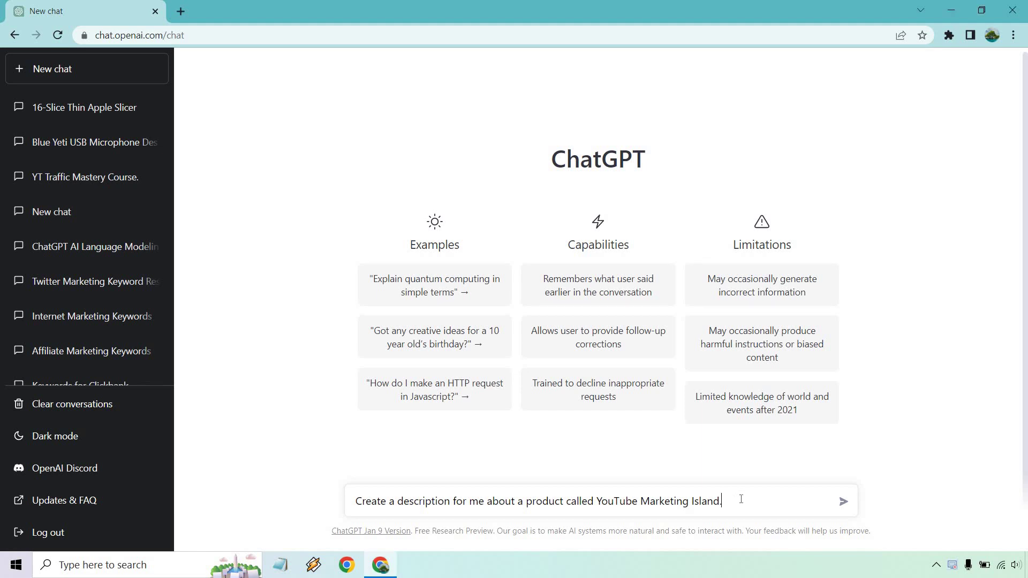
Send the YouTube Marketing Island description prompt, then copy it into a new draft.
left_click(843, 500)
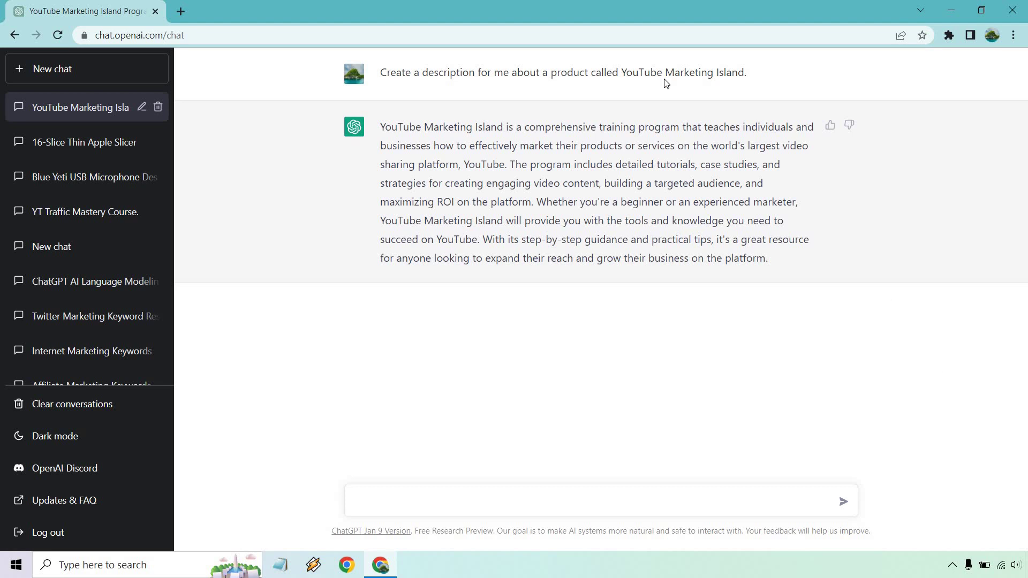
left_click_drag(741, 75, 384, 70)
key("ctrl+c")
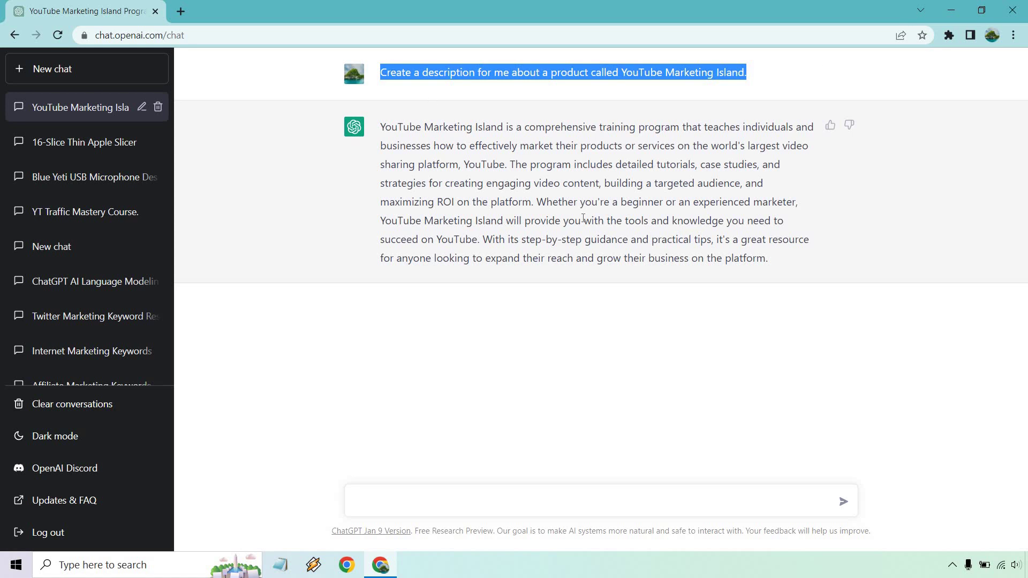
left_click(524, 494)
Paste the prompt with the course, Facebook group and weekly coaching call details; change 'building' to 'build'.
key("ctrl+v")
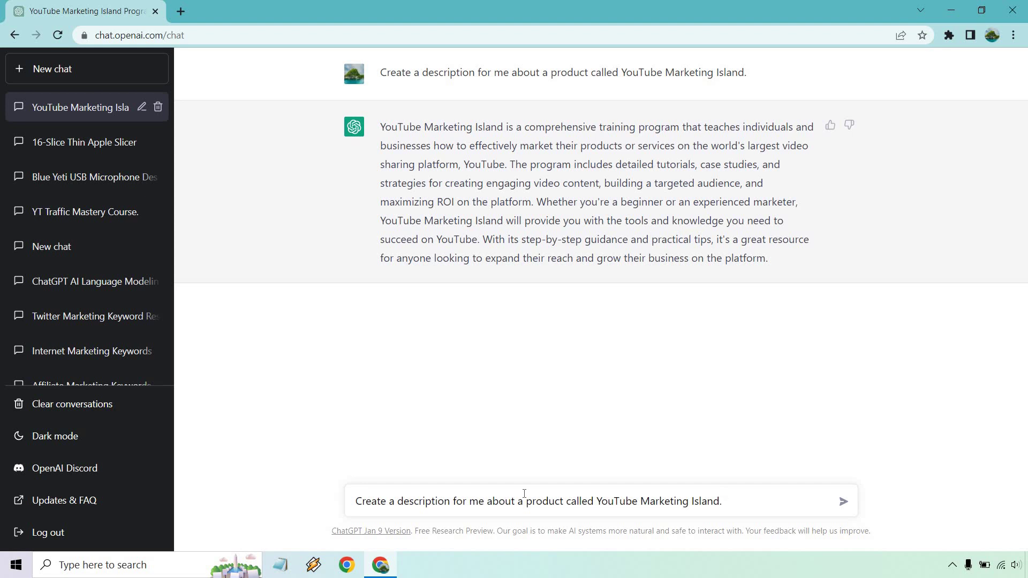
type("This video course is for online entrepreneurs who want to building and grow their online business, by creating videos that generate traffic, leads, and sales. It comes with a Facebook group where customers can ask questions about YouTube, as well as weekly coaching calls.")
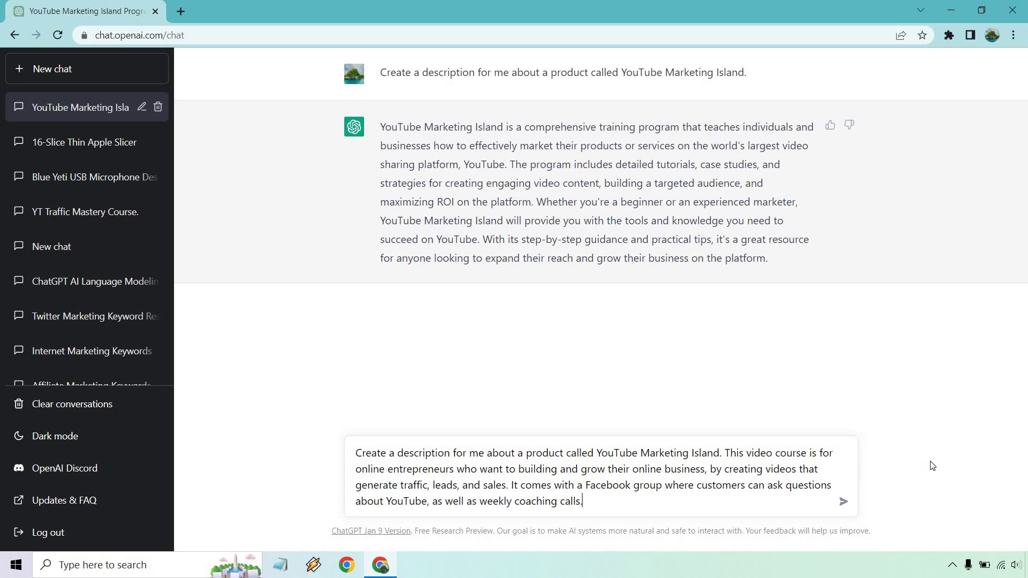
double_click(546, 466)
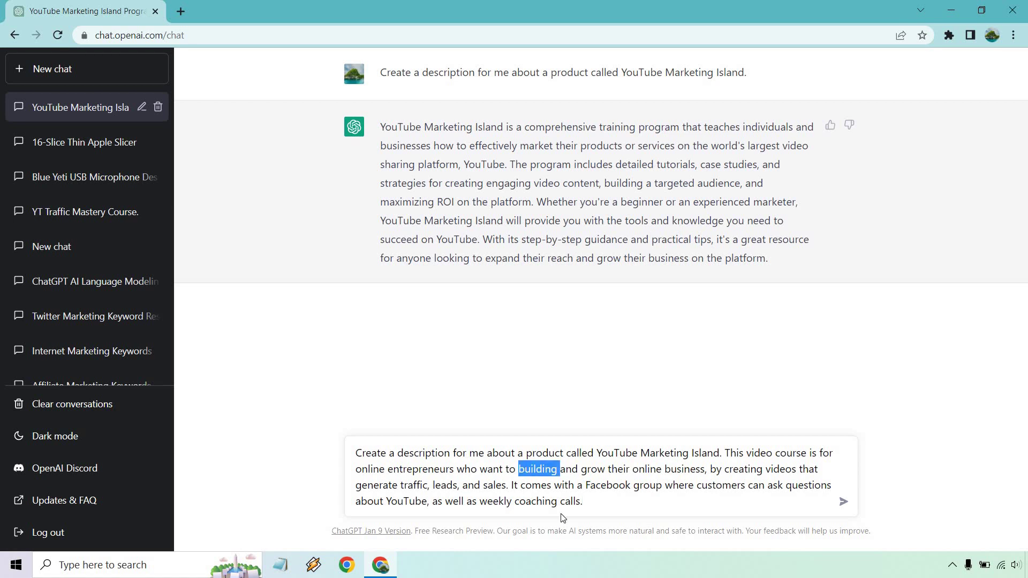
type("build")
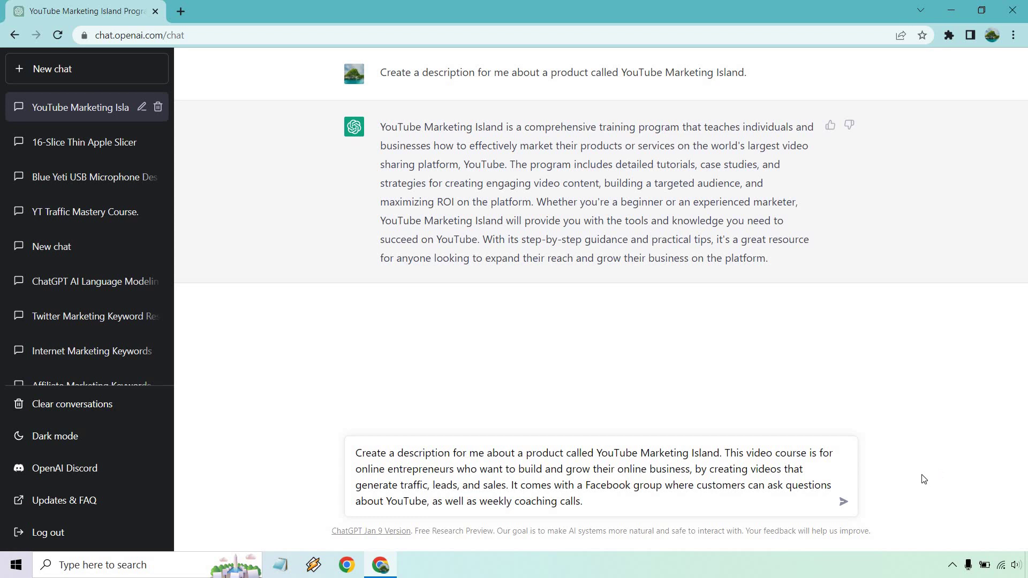
Send the detailed course prompt, compare both descriptions, and start a new chat.
left_click(844, 502)
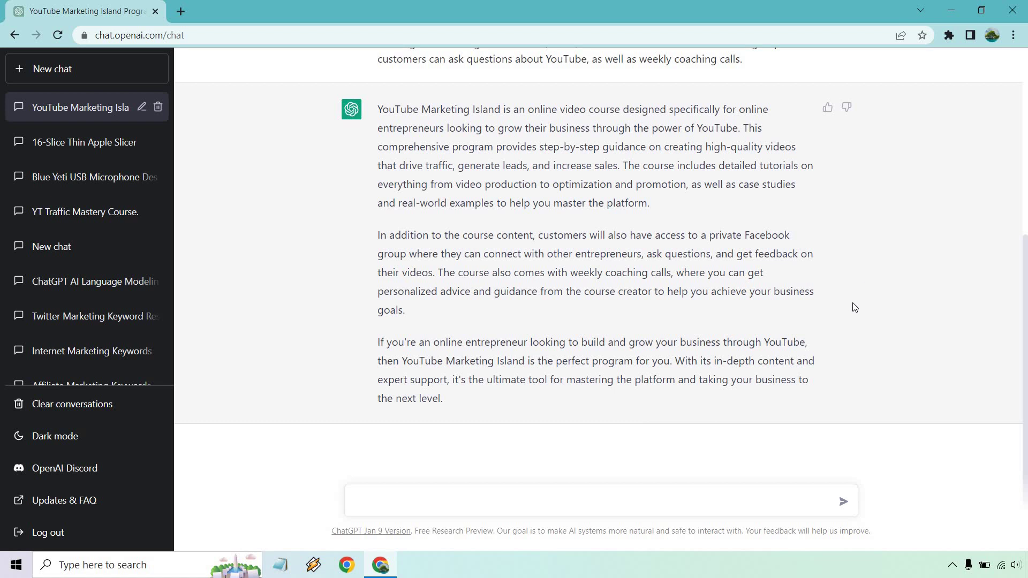
scroll(761, 246, "up", 5)
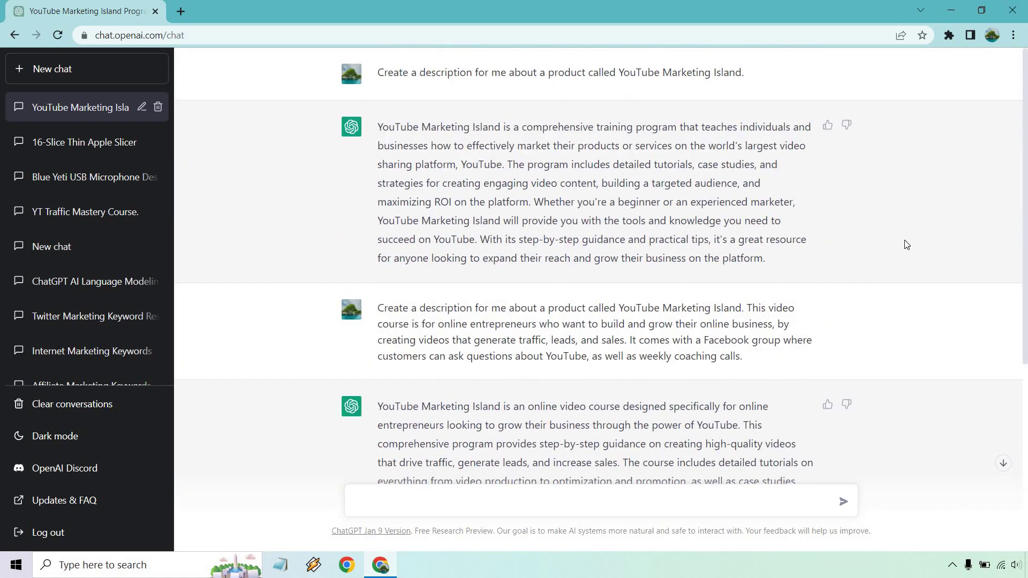
scroll(937, 293, "down", 1)
scroll(937, 293, "down", 5)
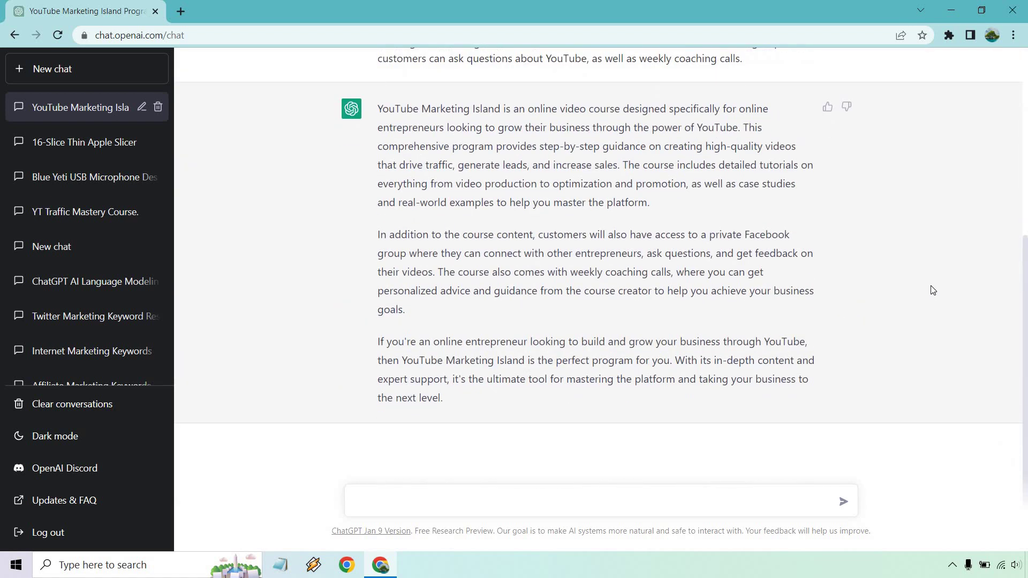
scroll(926, 289, "up", 5)
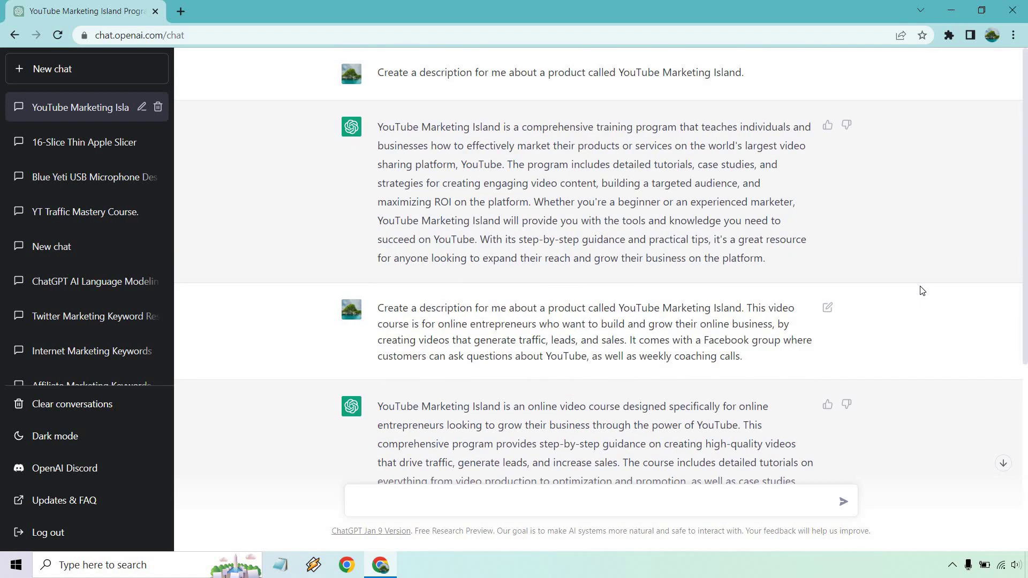
left_click(72, 67)
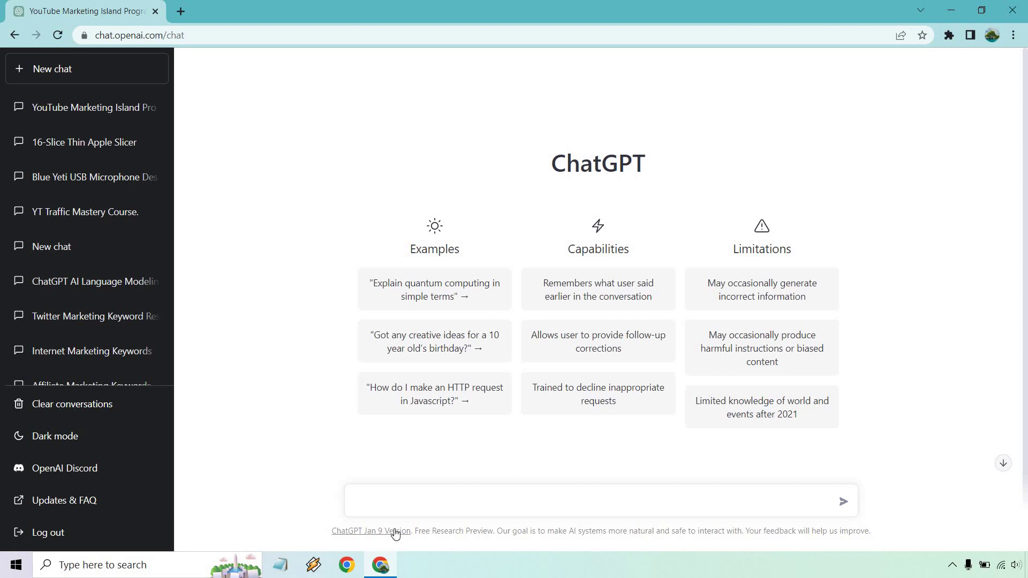
Ask 'Create titles for a blog post about getting better at golf.' and select the first title.
left_click(401, 514)
type("Create titles for a blog post about getting better at golf.")
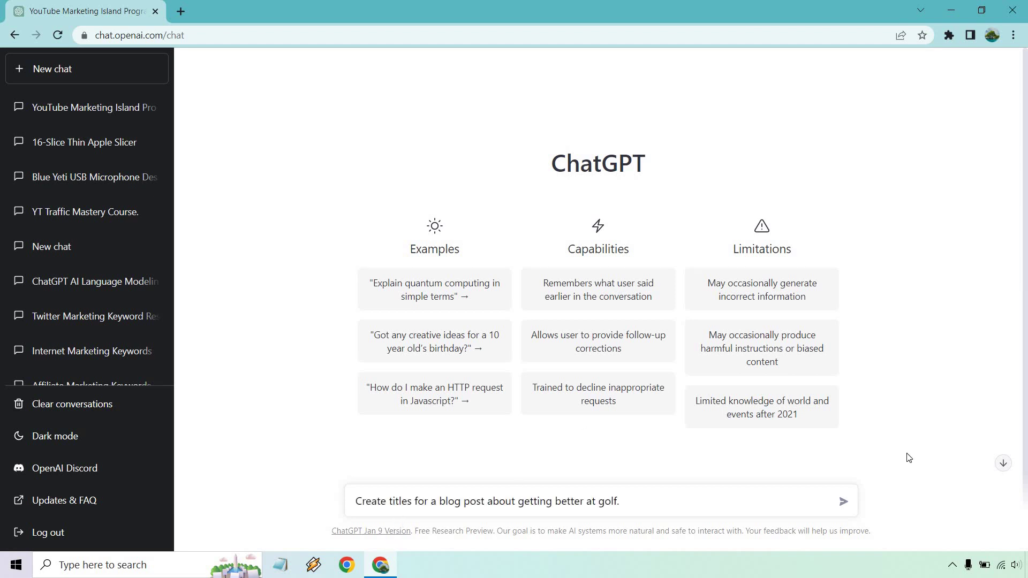
left_click(843, 501)
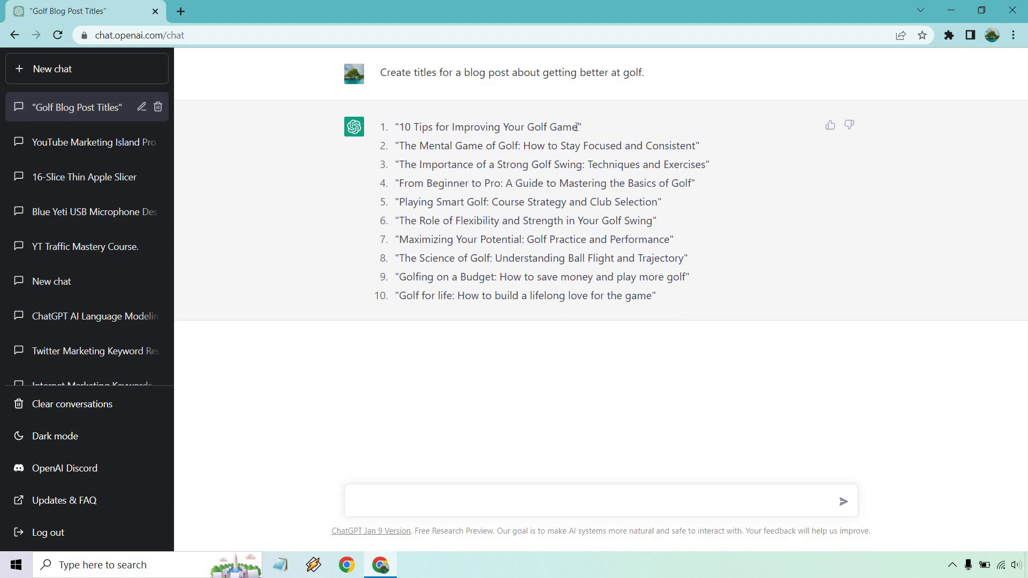
left_click_drag(578, 127, 404, 122)
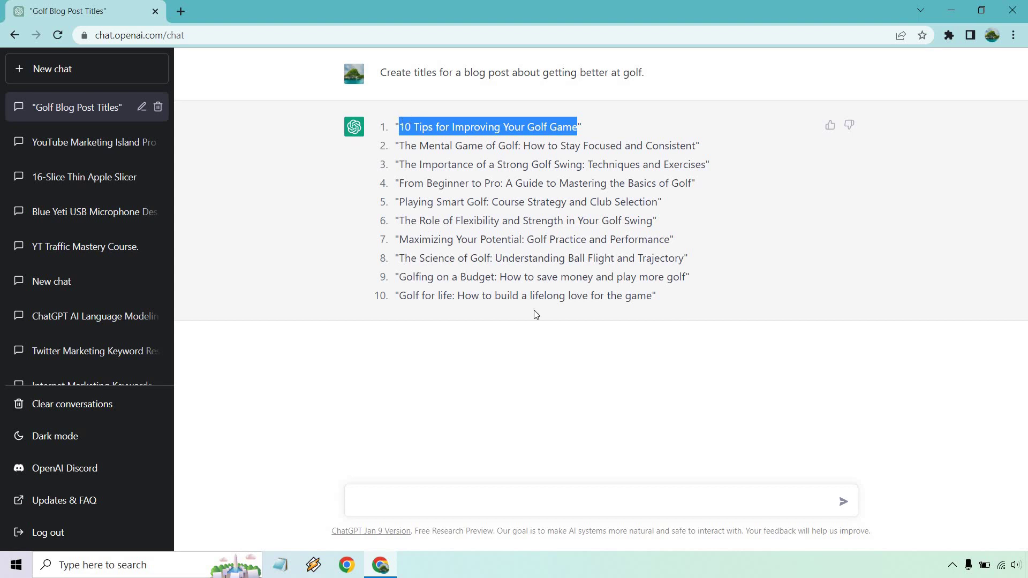
Request and review a blog outline for '10 Tips for Improving Your Golf Game'.
left_click(543, 496)
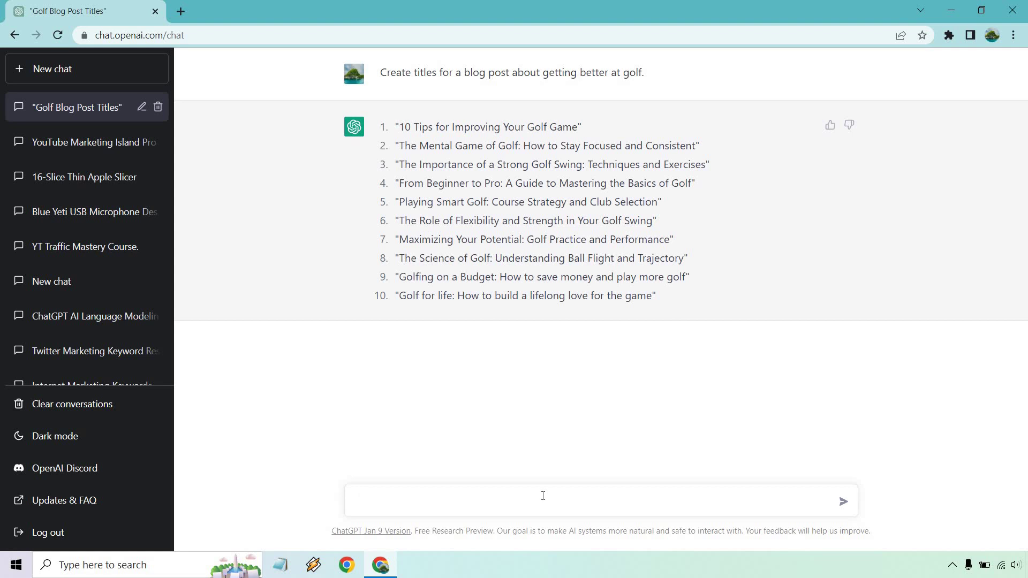
type("Write a blog outline for an article called: 10 Tips for Improving Your Golf Game")
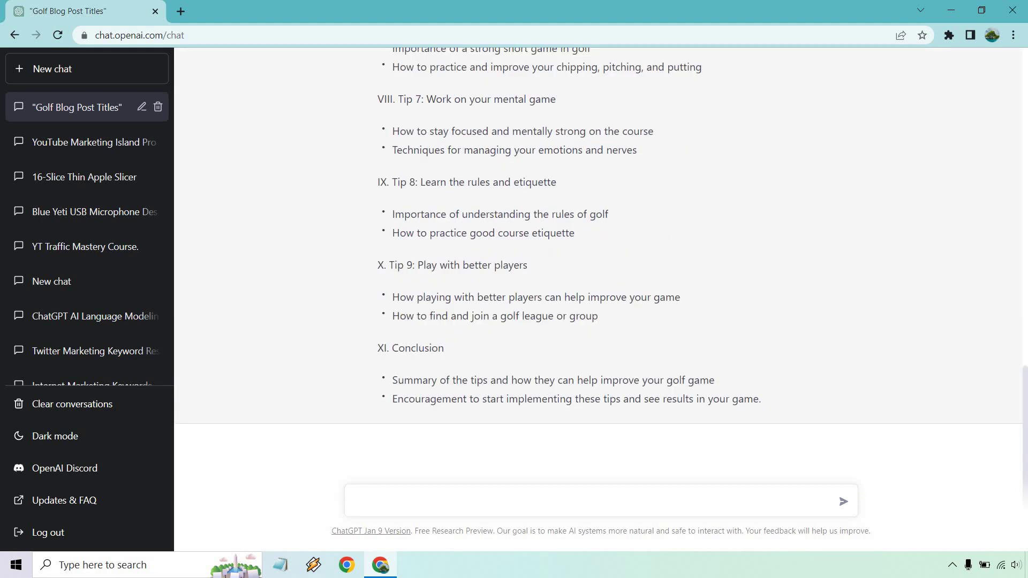
scroll(891, 362, "up", 13)
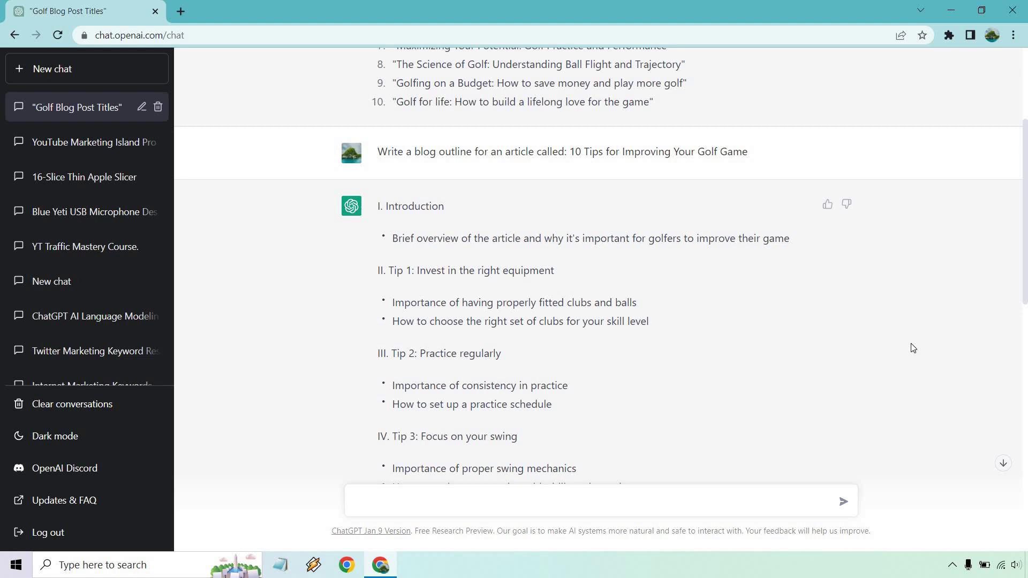
scroll(913, 348, "down", 11)
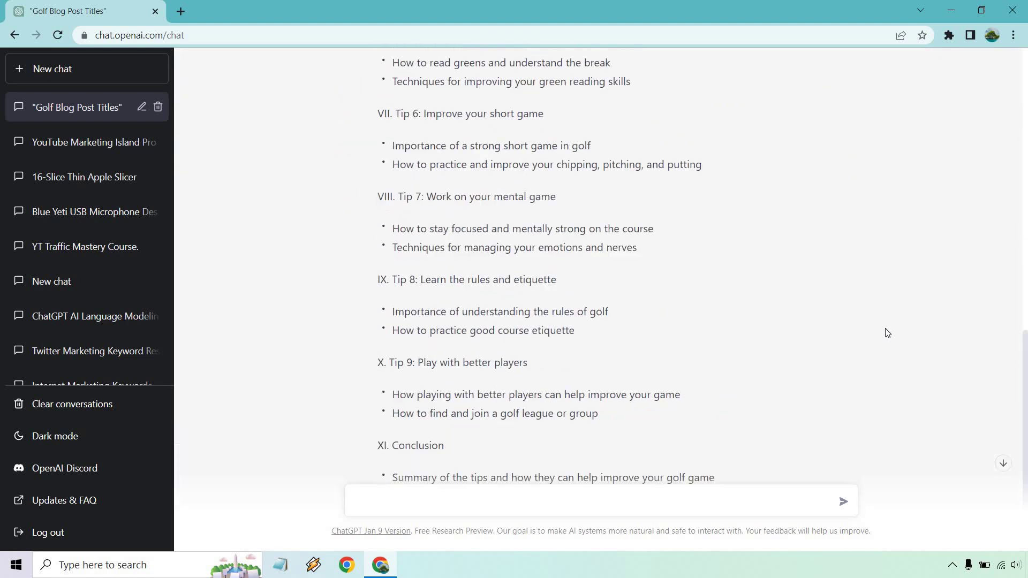
scroll(888, 333, "up", 11)
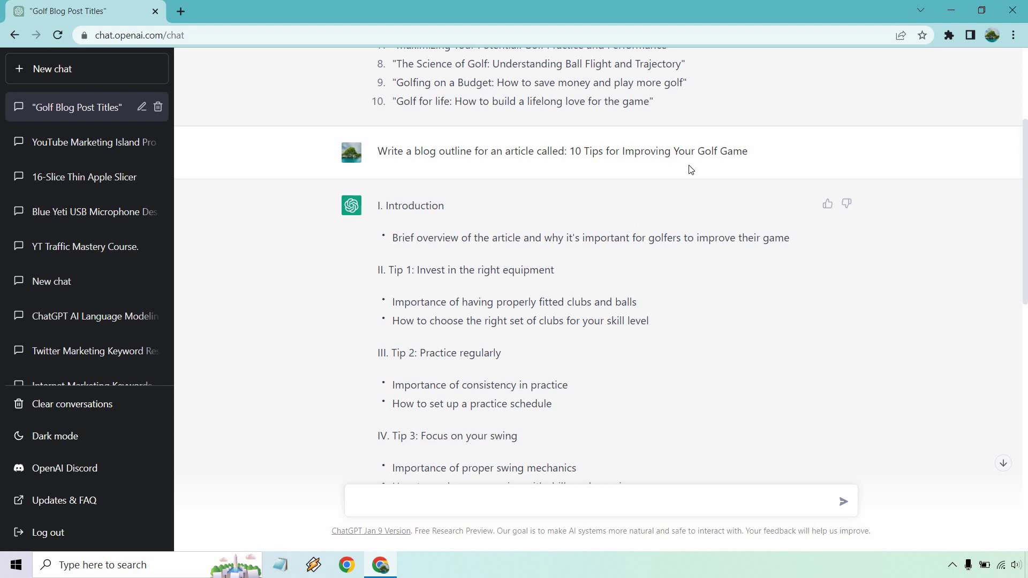
left_click_drag(748, 151, 569, 151)
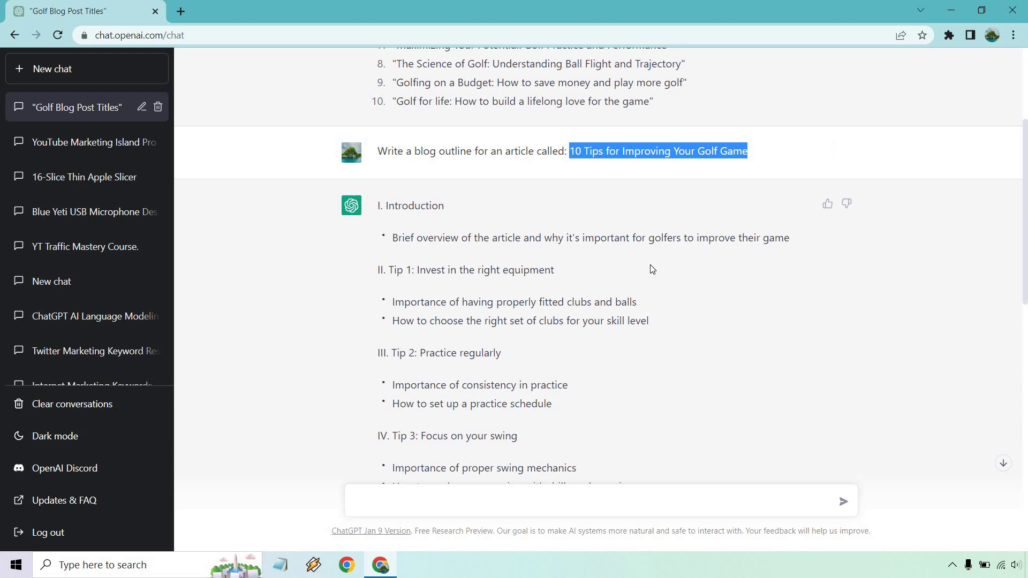
scroll(650, 271, "down", 10)
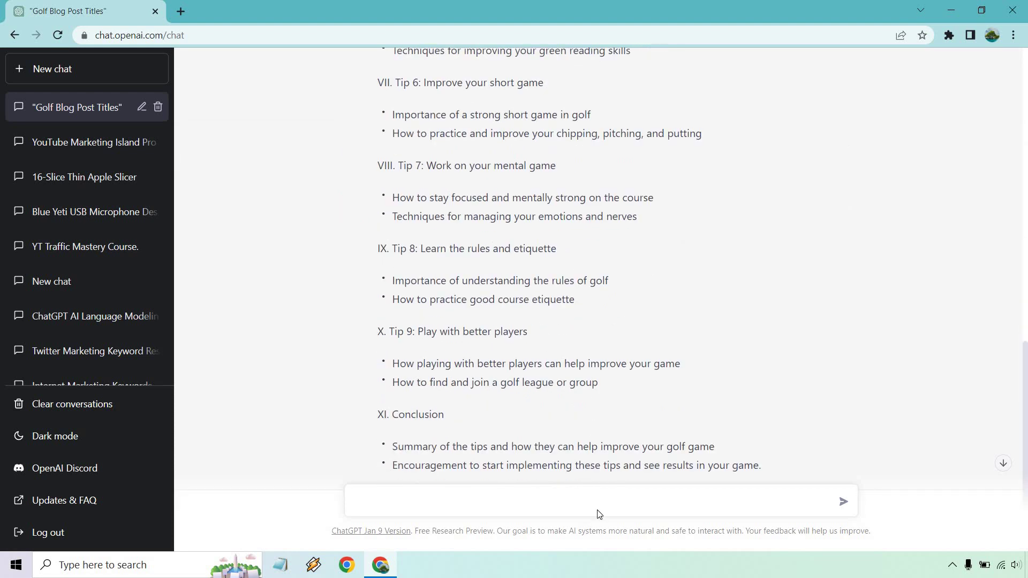
Ask 'Write an introduction for an article called: 10 Tips for Improving Your Golf Game'.
left_click(598, 514)
type("Write an introduction for an article called: 10 Tips for Improving Your Golf Game")
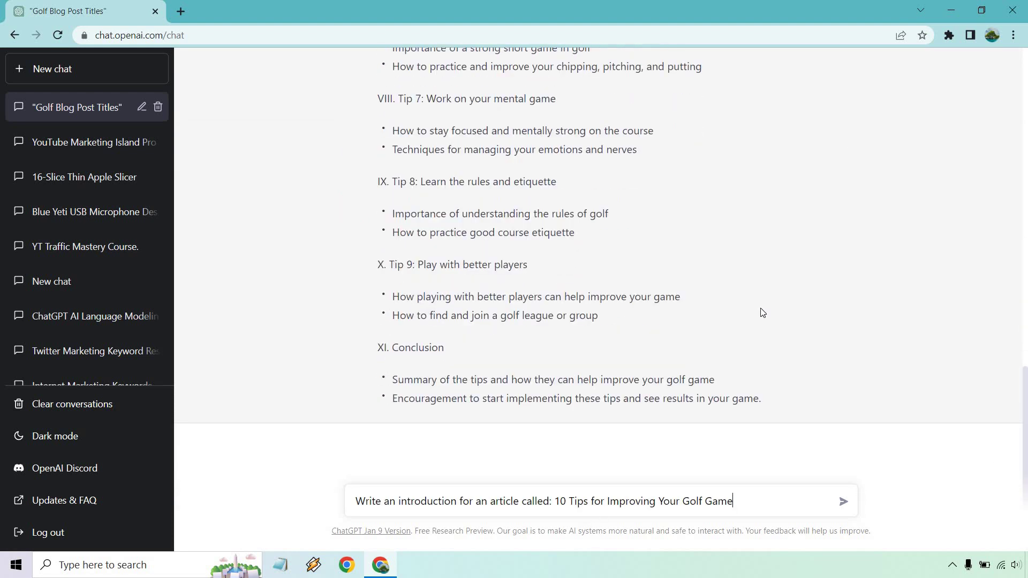
left_click(844, 501)
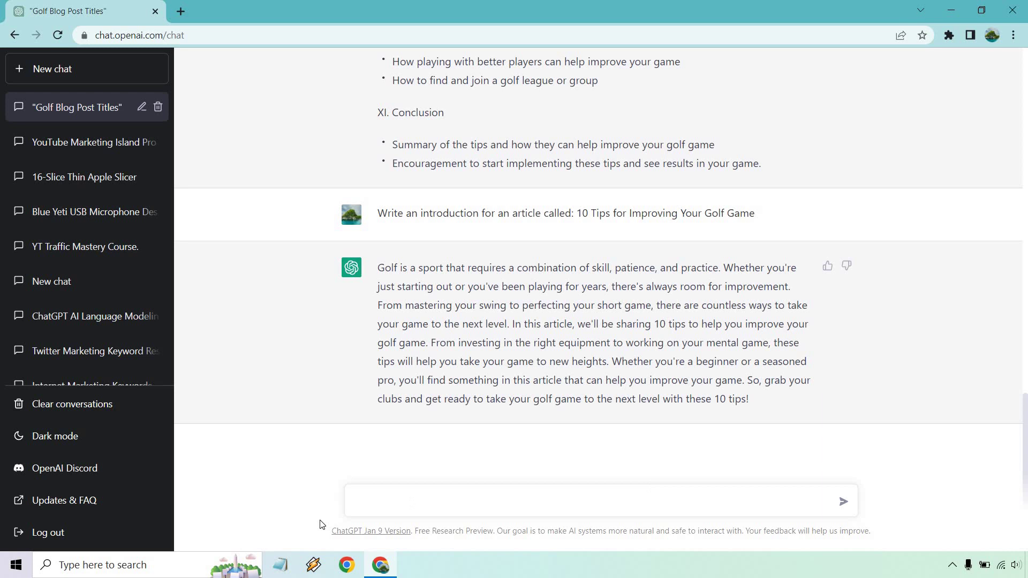
Send the follow-up 'Write more about this introduction paragraph.'.
type("Write more about this introduction paragraph.")
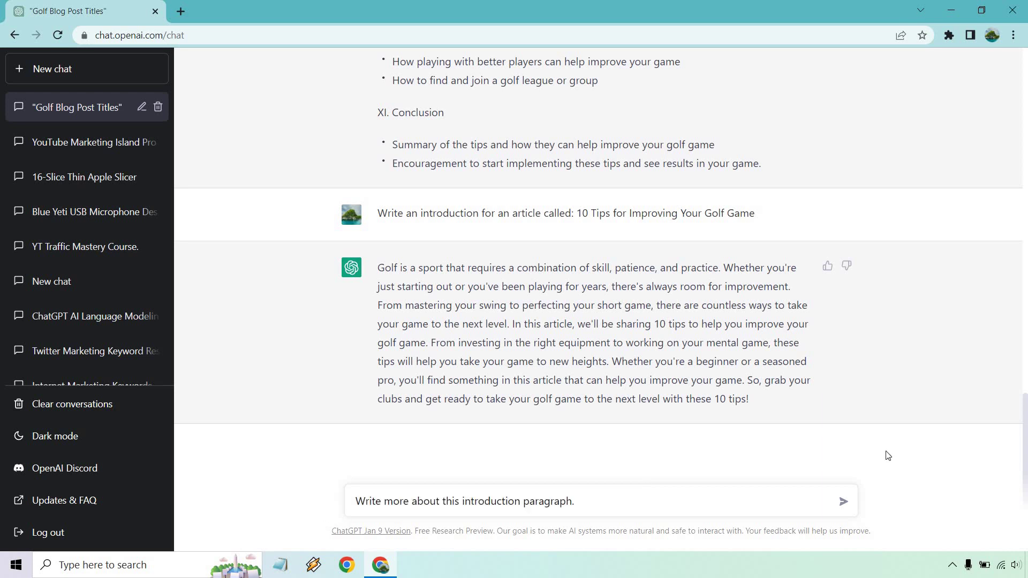
left_click(844, 502)
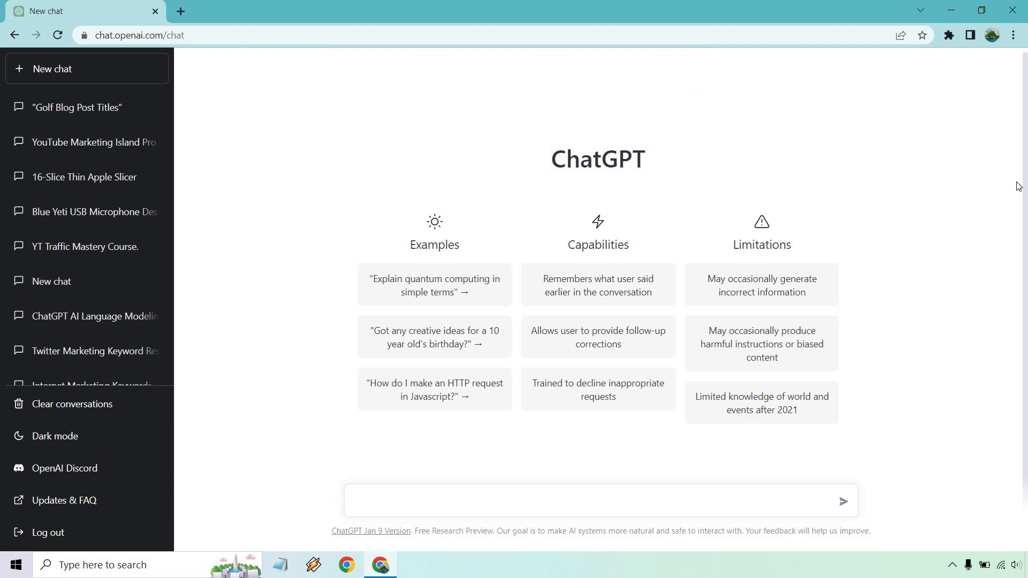
Submit the golf article introduction prompt in the new chat.
type("Write an introduction for an article called: 10 Tips for Improving Your Golf Game")
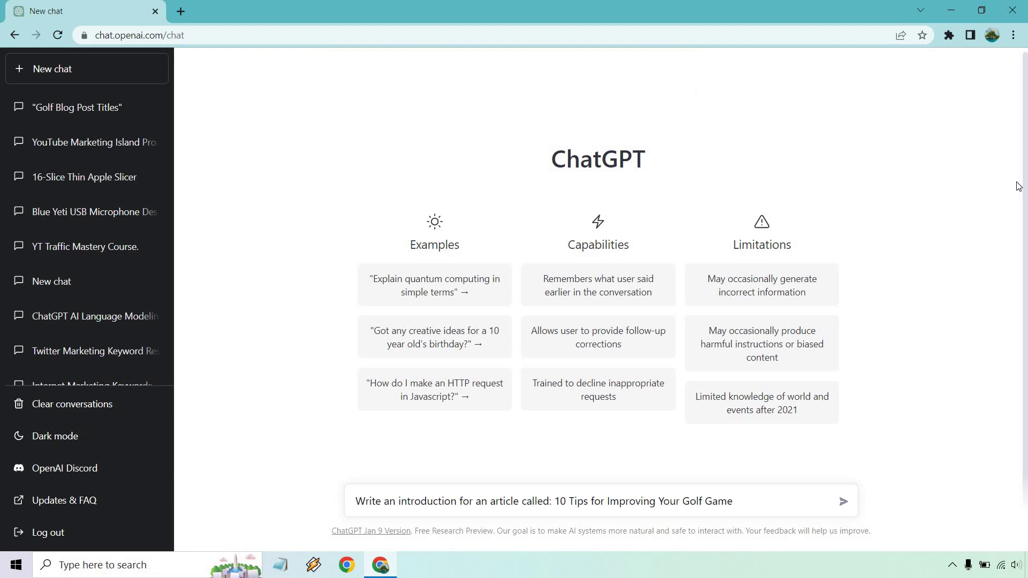
key("Return")
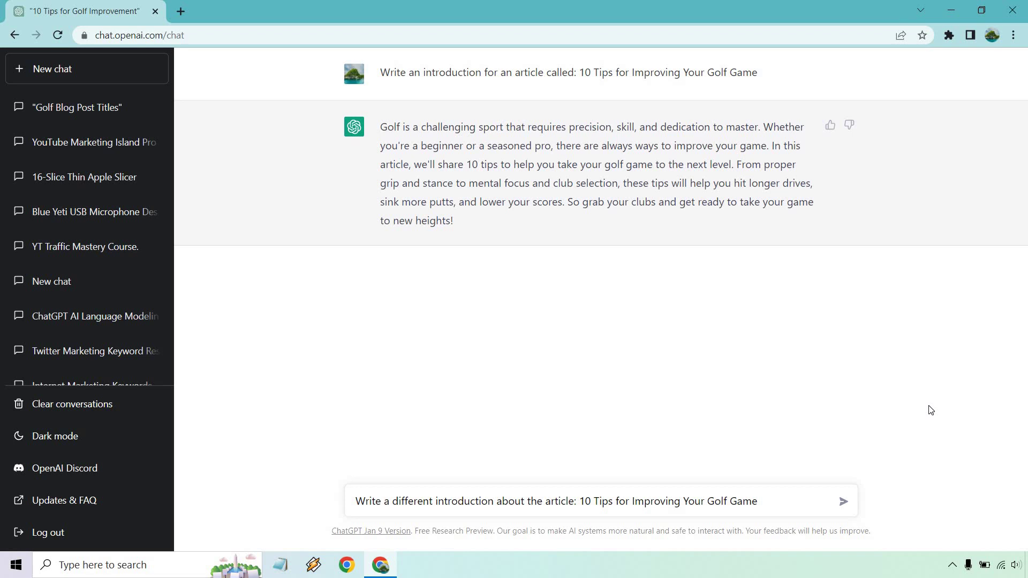
Send the different-introduction request, then reopen the 'Golf Blog Post Titles' chat.
left_click(843, 502)
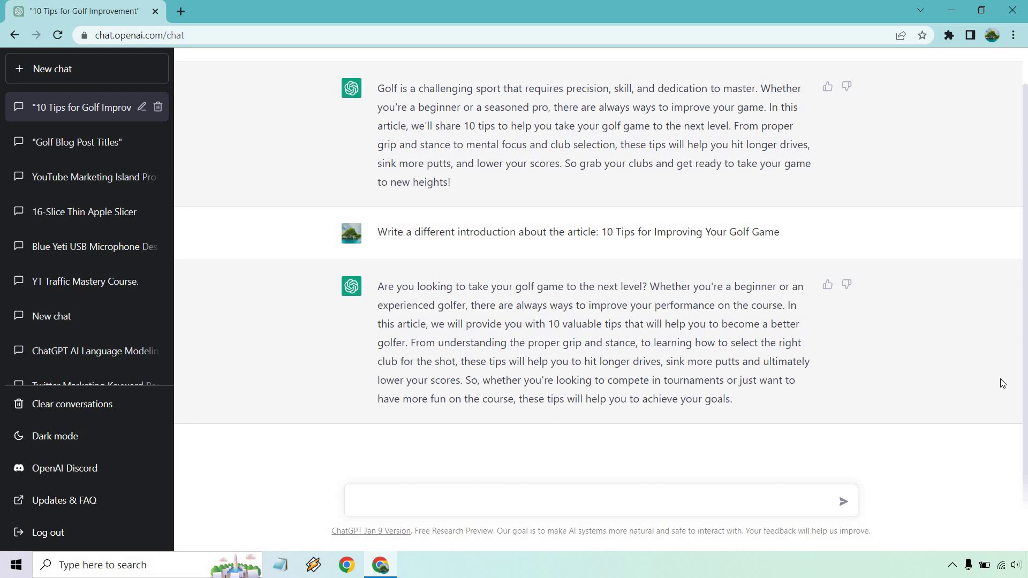
left_click(22, 151)
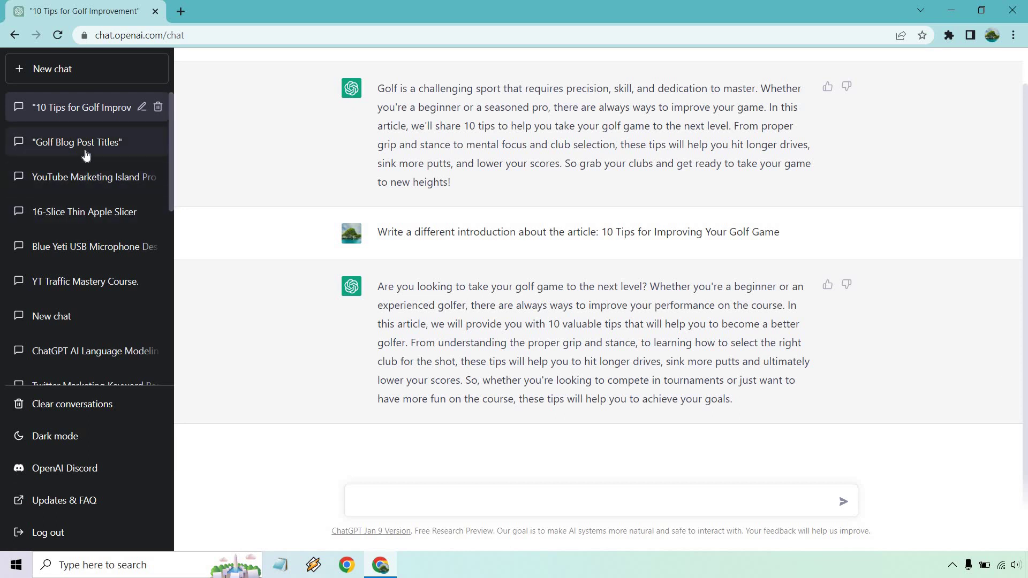
Ask 'Write a paragraph about investing in the right golf equipment.' below the outline.
scroll(691, 278, "down", 10)
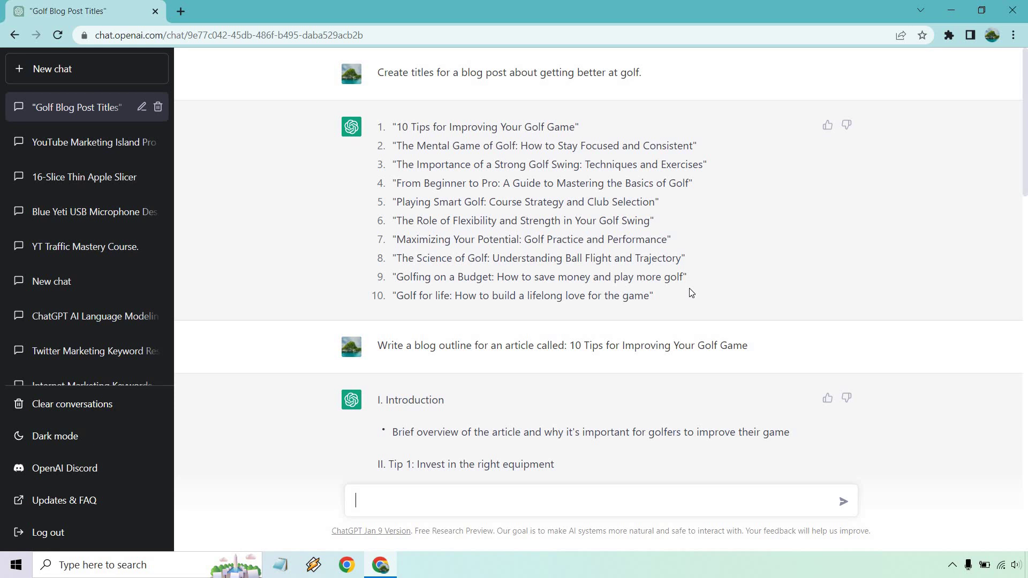
scroll(691, 293, "down", 3)
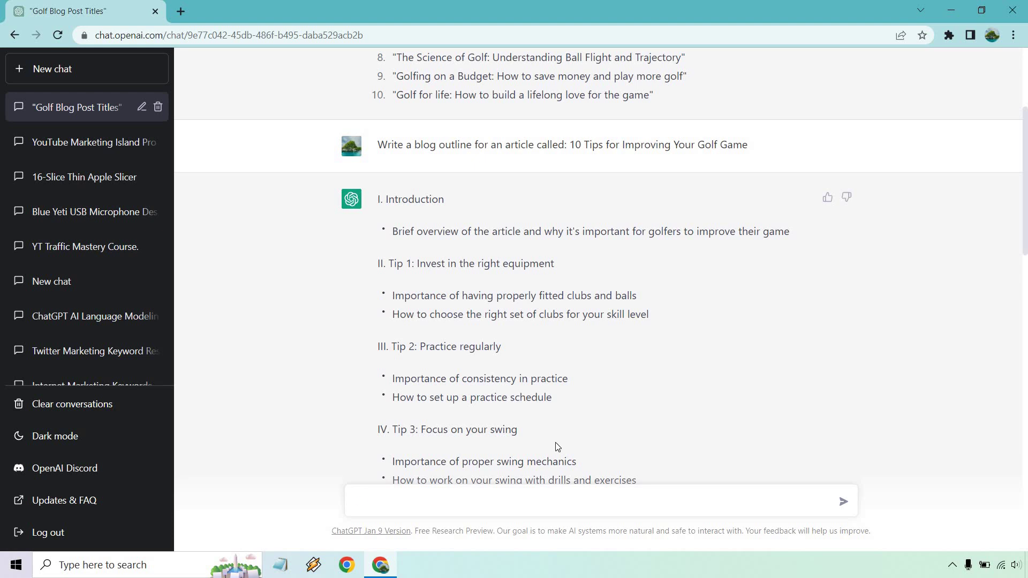
type("Write a paragraph about investing in the right golf equipment.")
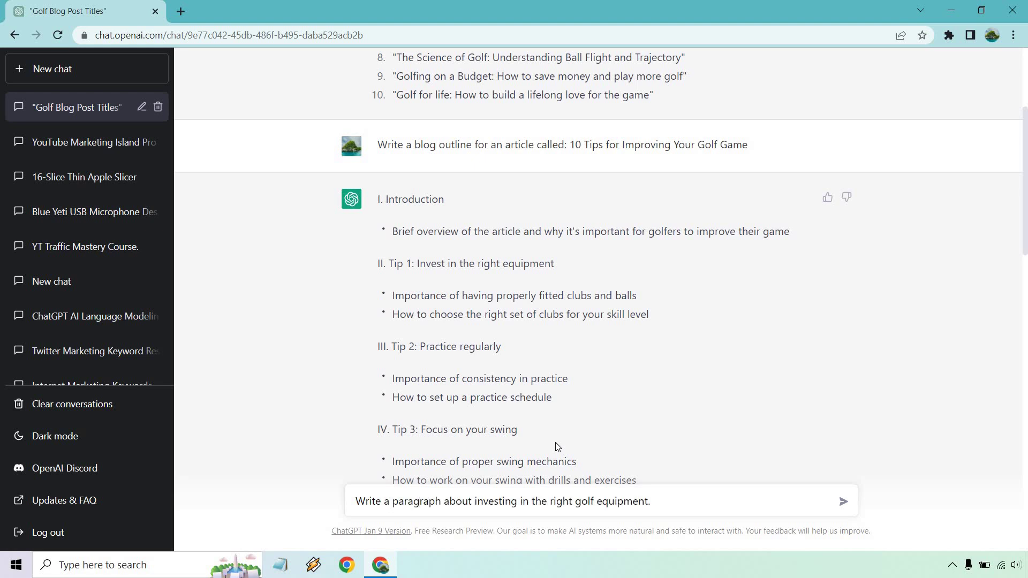
key("Return")
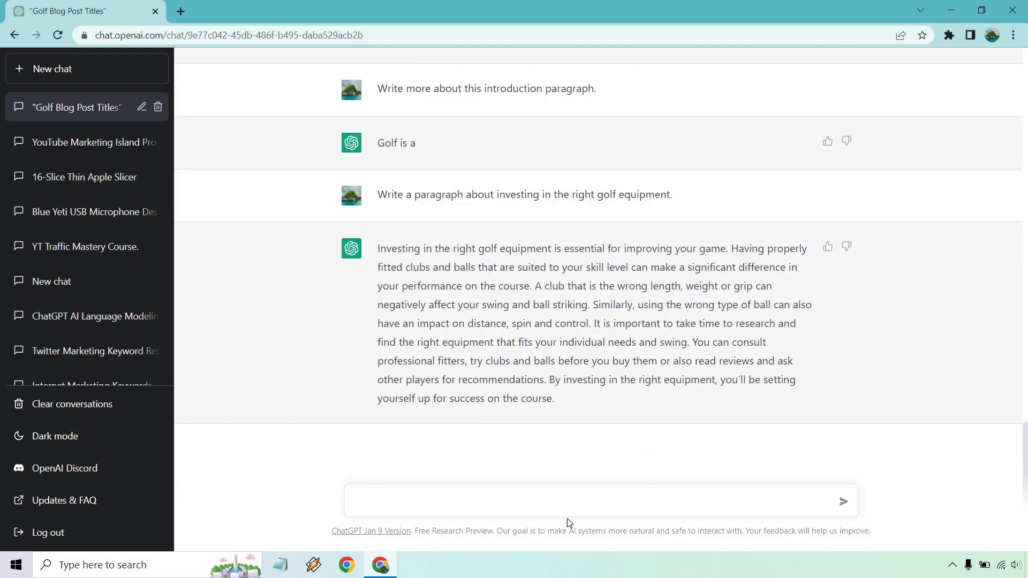
Resend the golf equipment prompt reworded to ask for 'a few paragraphs', then review the reply.
type("Write a paragraph about investing in the right golf equipment.")
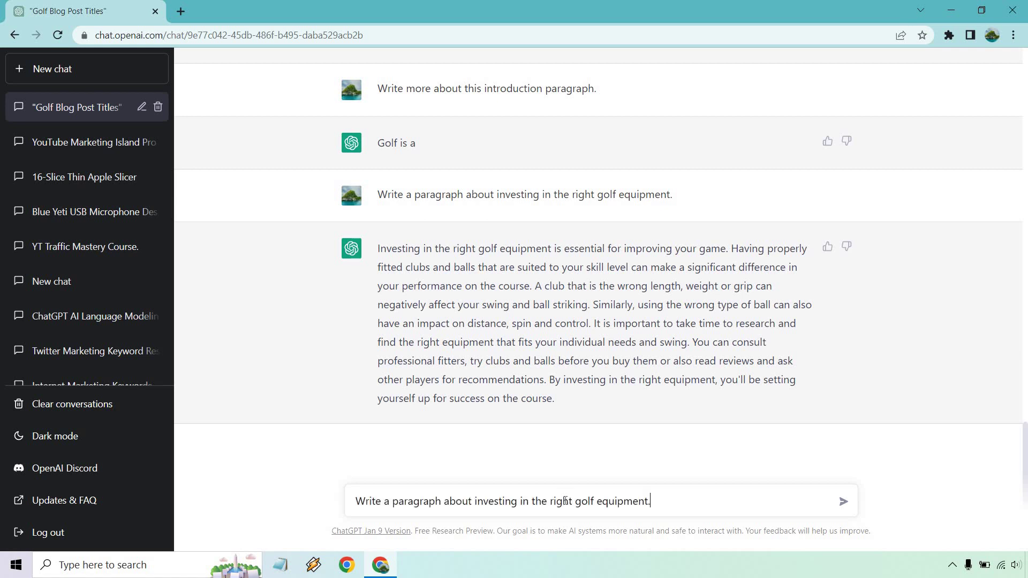
left_click(393, 502)
key("BackSpace")
key("BackSpace")
type("a few")
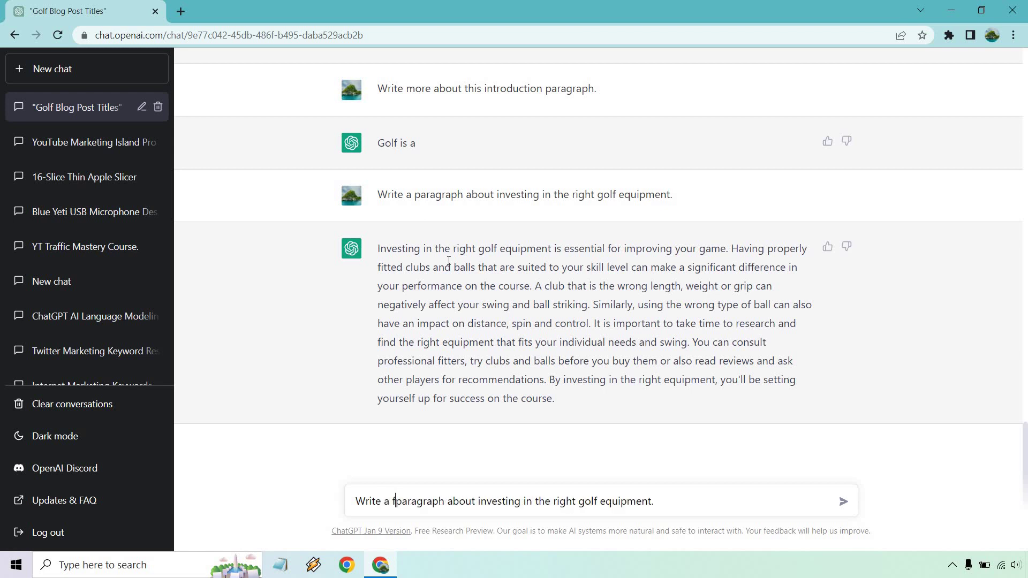
left_click(461, 500)
type("s")
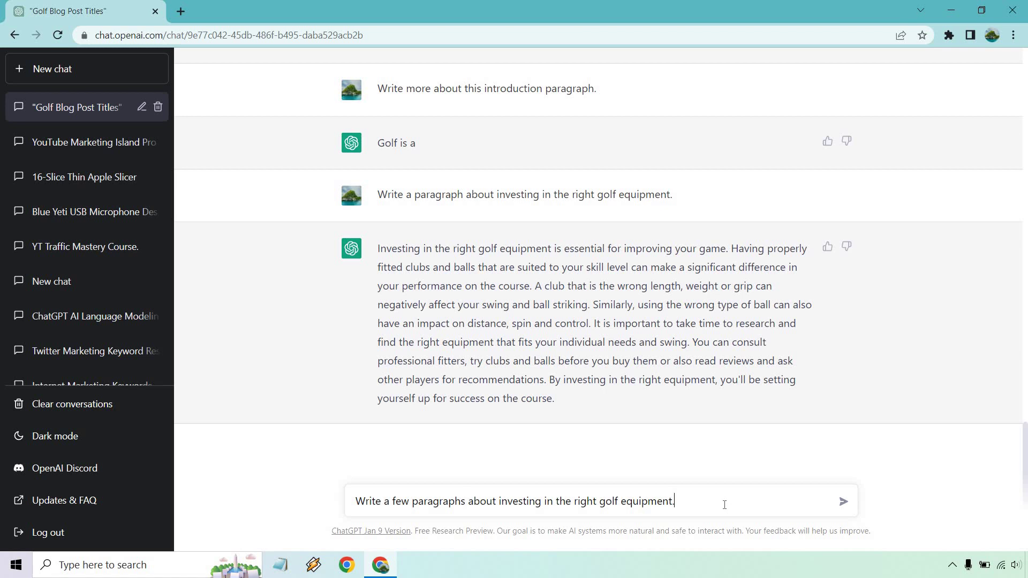
key("Return")
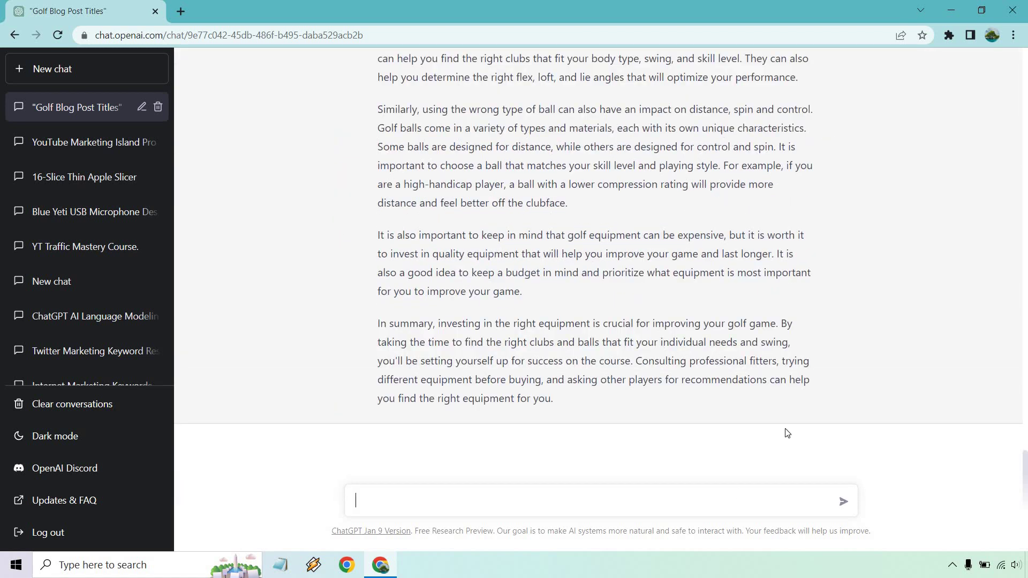
scroll(735, 368, "up", 1)
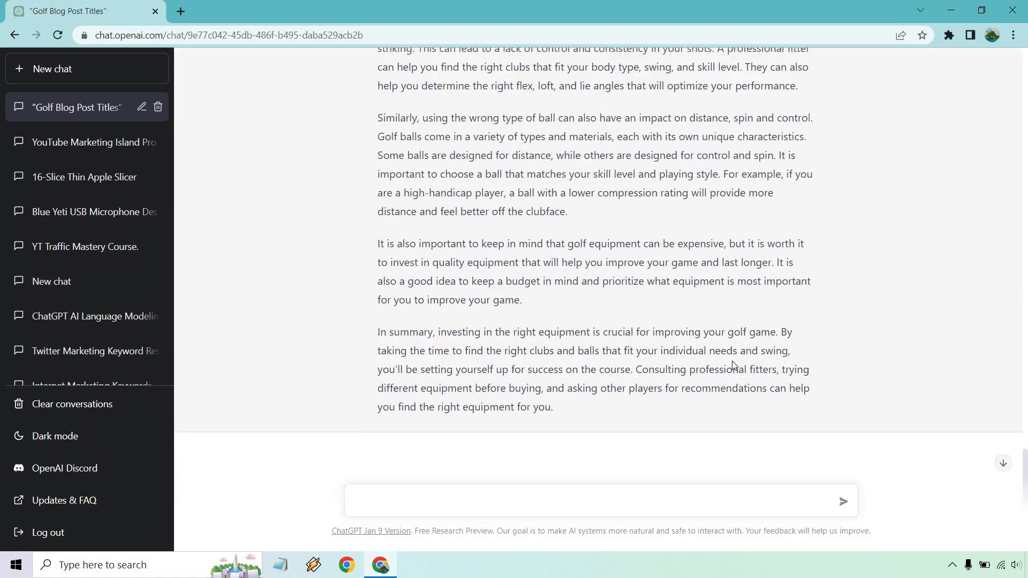
scroll(761, 319, "up", 6)
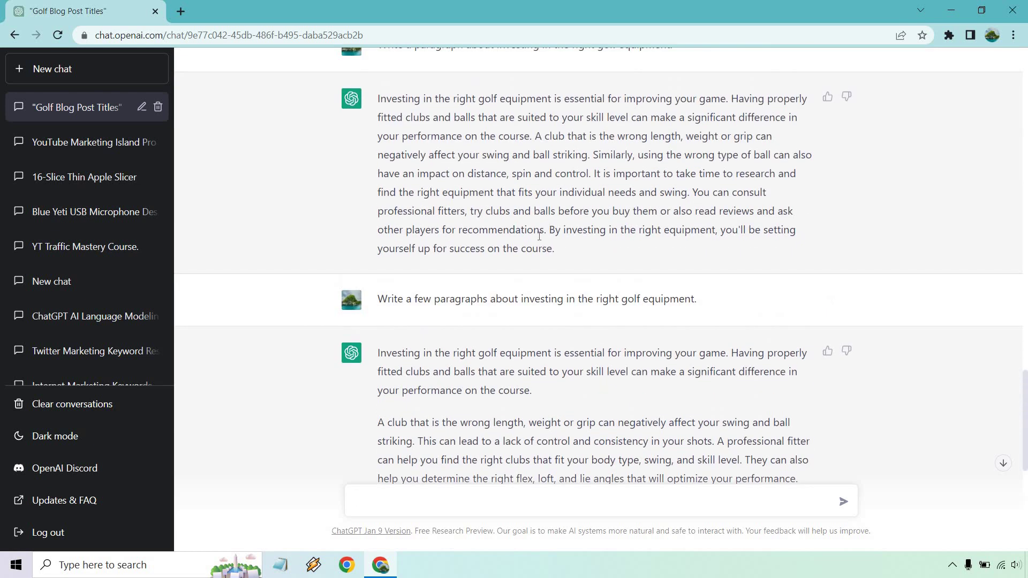
scroll(550, 148, "down", 4)
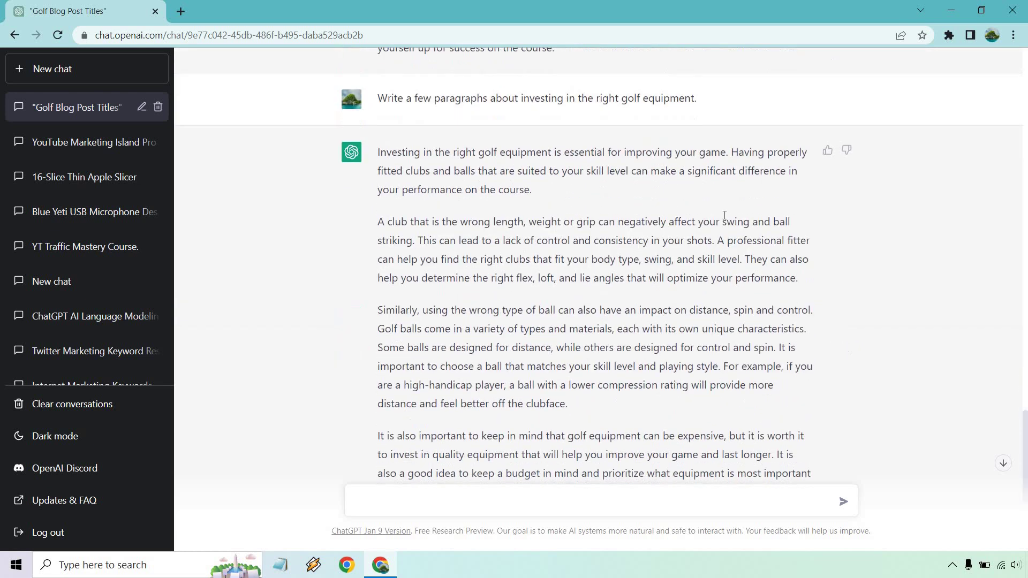
scroll(943, 299, "up", 1)
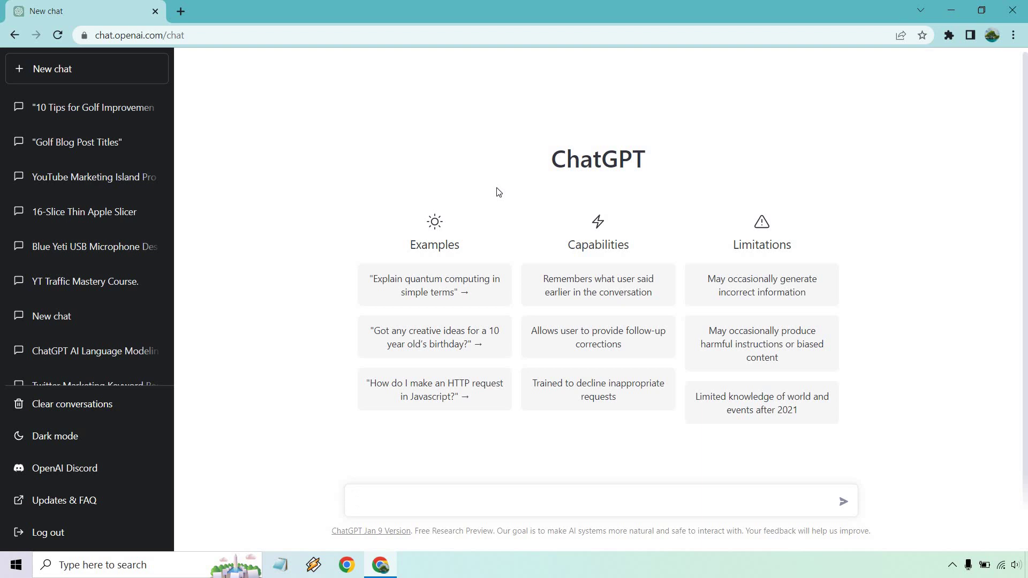
Request a Facebook post on why YouTube is a top social media site marketers should use.
type("Write a Facebook post about why YouTube is one of the most popular social media sites, and why more marketers need to use it.")
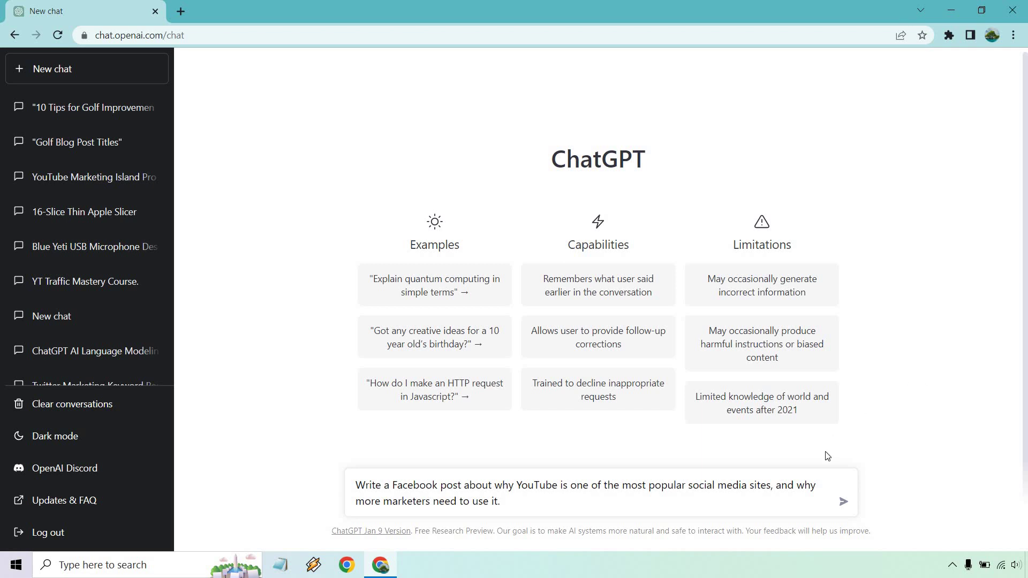
left_click(844, 501)
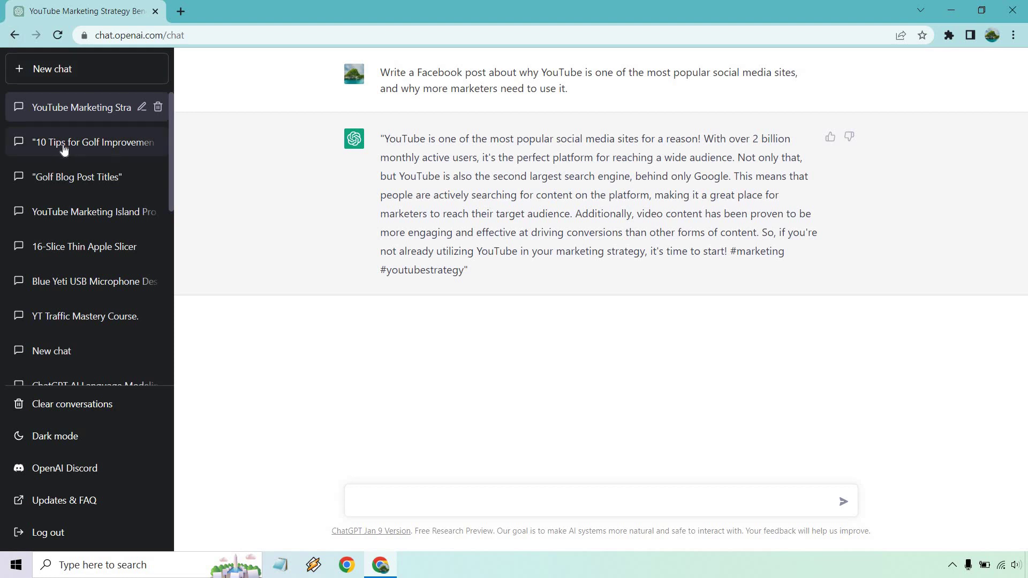
Return to the 'Golf Blog Post Titles' chat and read through its 10-tip outline.
left_click(75, 185)
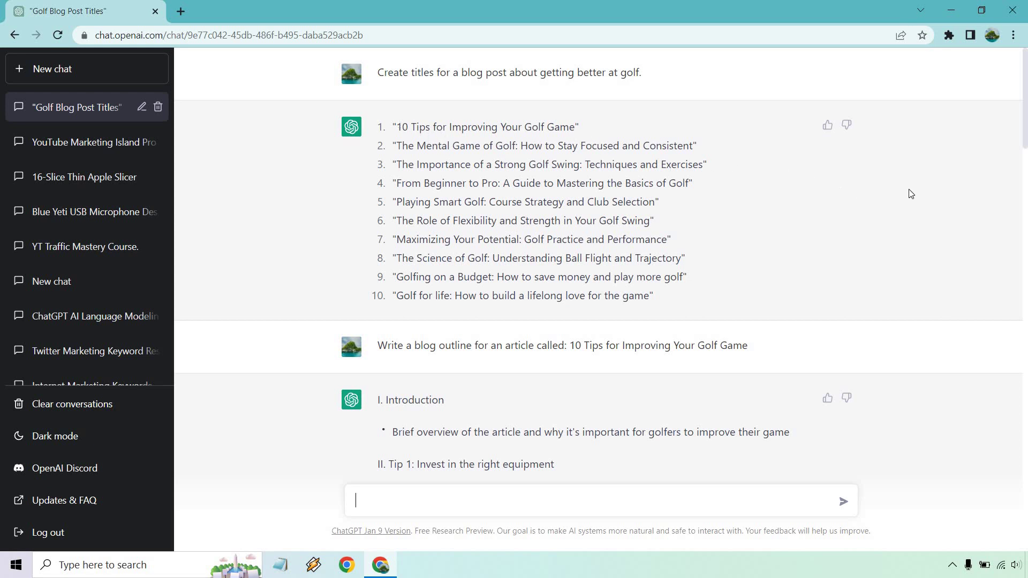
scroll(918, 193, "down", 2)
scroll(918, 193, "down", 3)
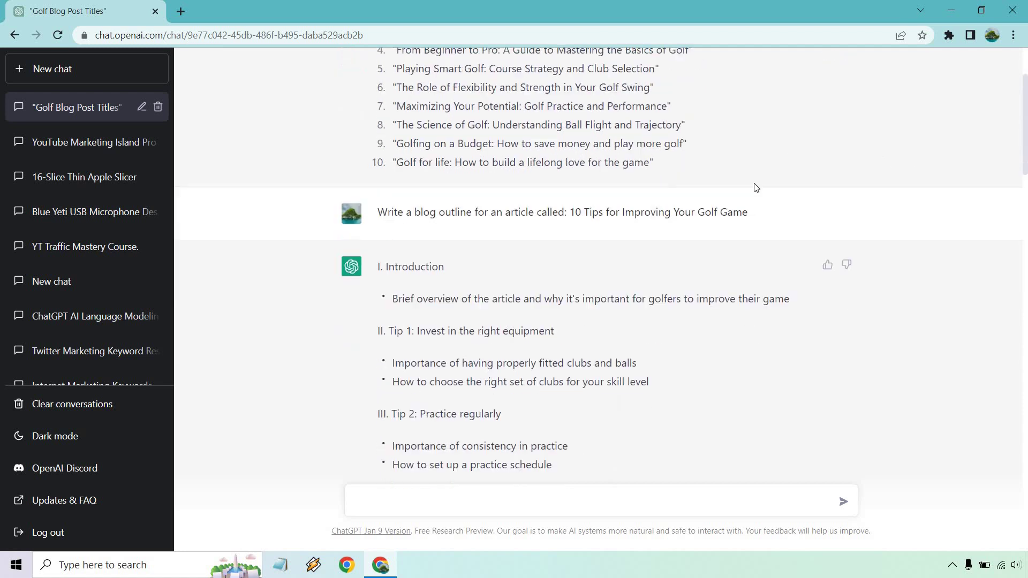
scroll(417, 215, "down", 3)
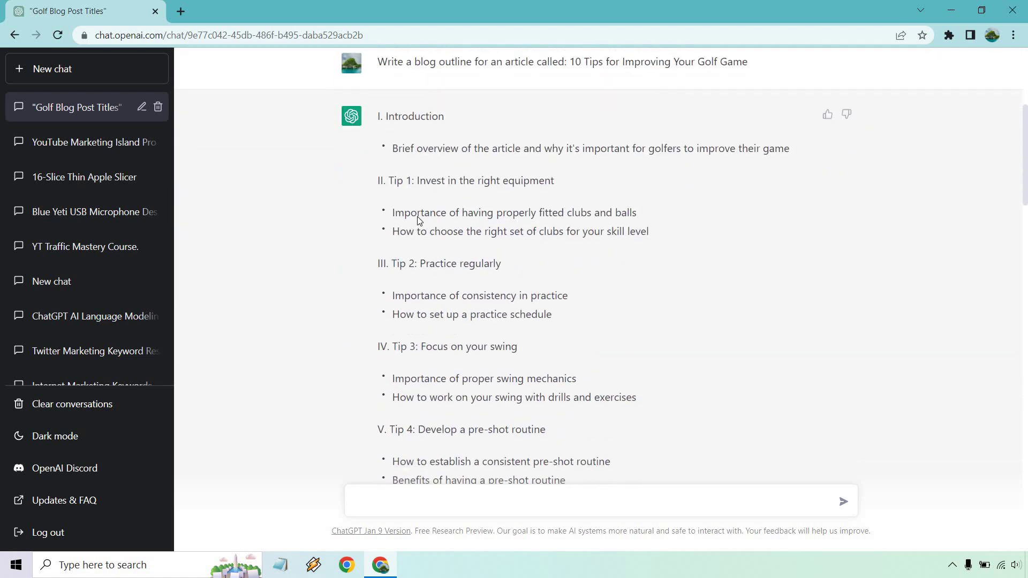
scroll(428, 212, "up", 2)
scroll(436, 208, "up", 3)
scroll(436, 208, "down", 3)
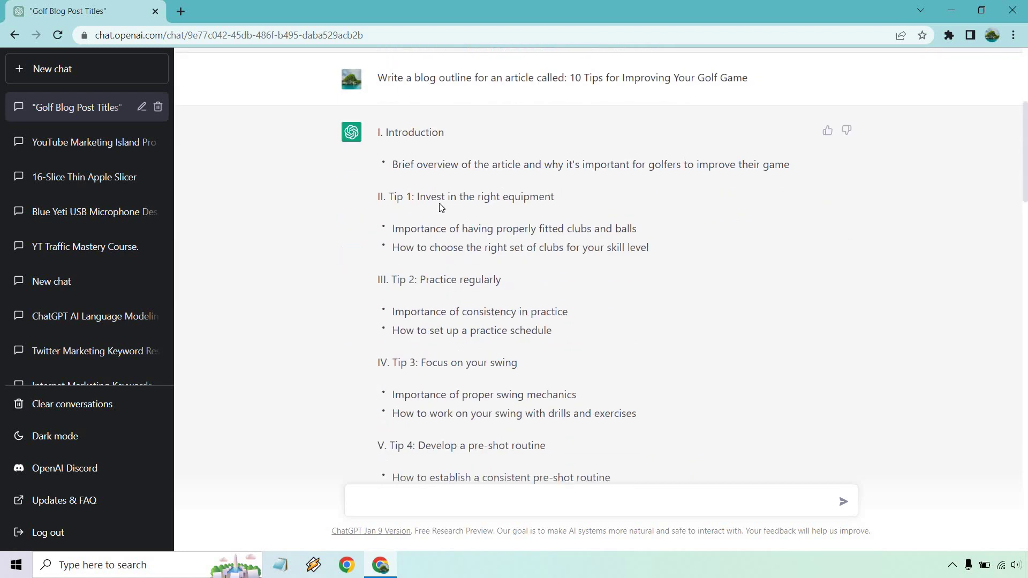
scroll(519, 191, "down", 4)
scroll(519, 192, "down", 7)
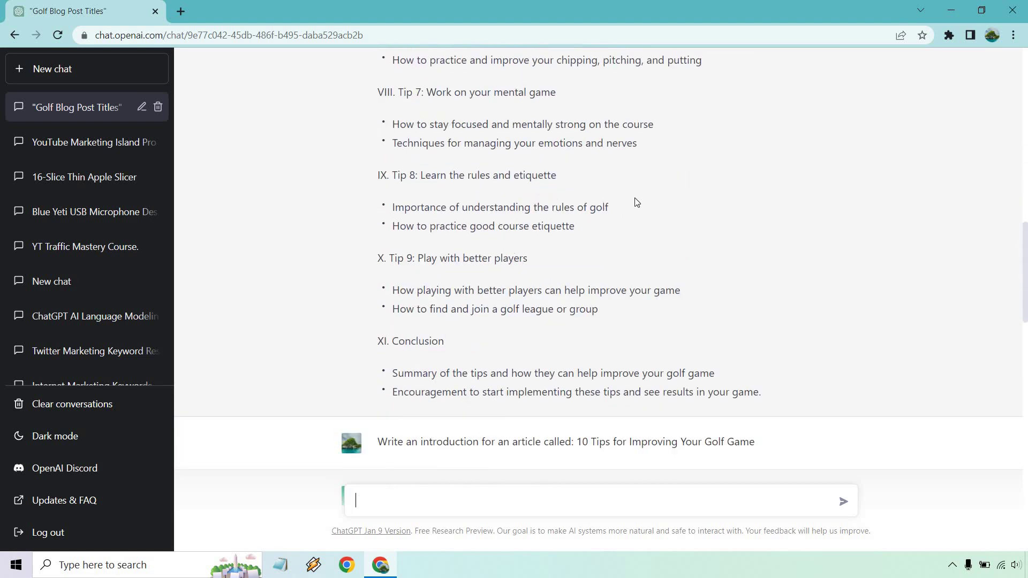
scroll(717, 228, "up", 9)
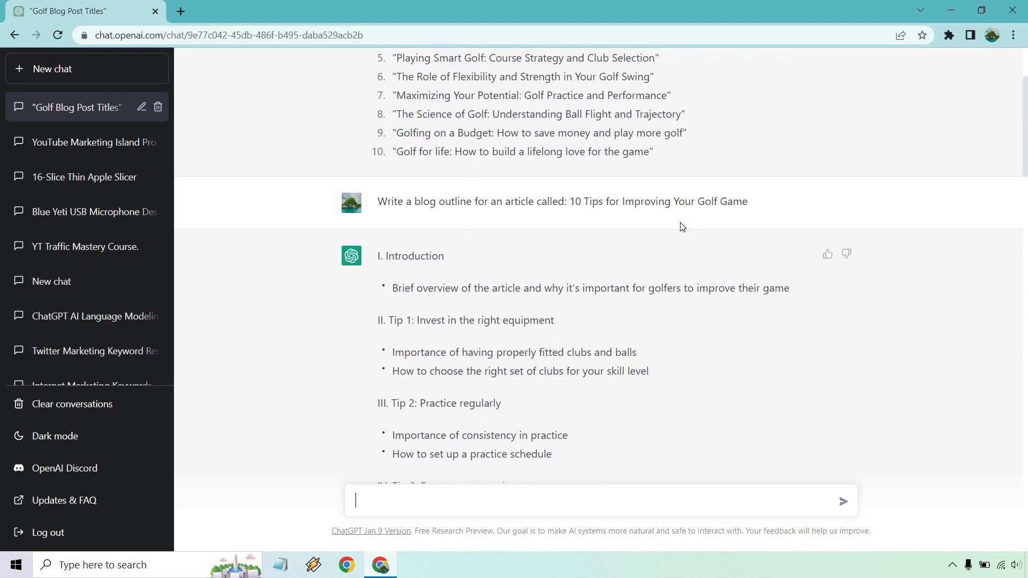
scroll(678, 223, "up", 2)
scroll(667, 220, "down", 8)
scroll(632, 225, "up", 5)
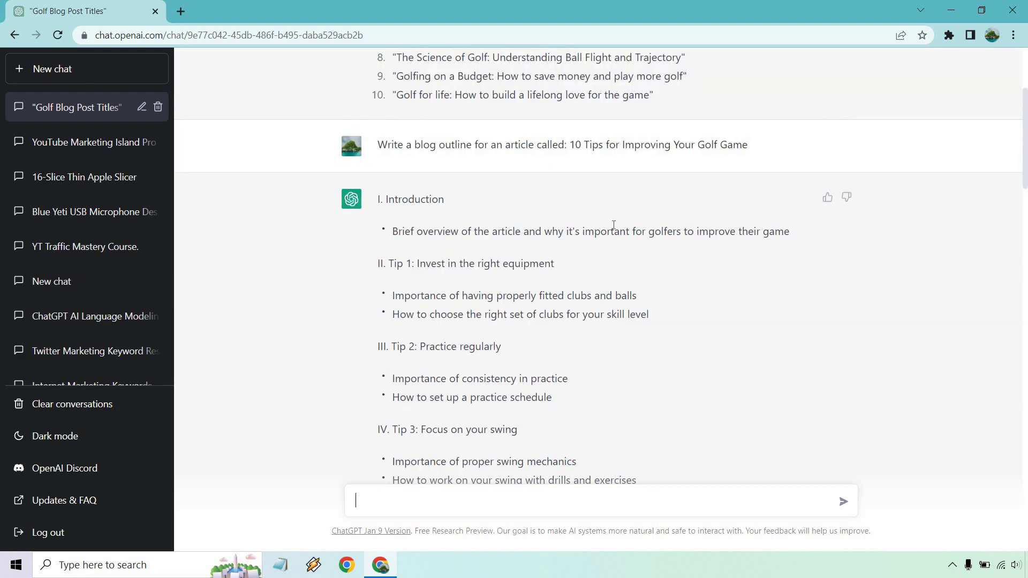
scroll(678, 211, "down", 15)
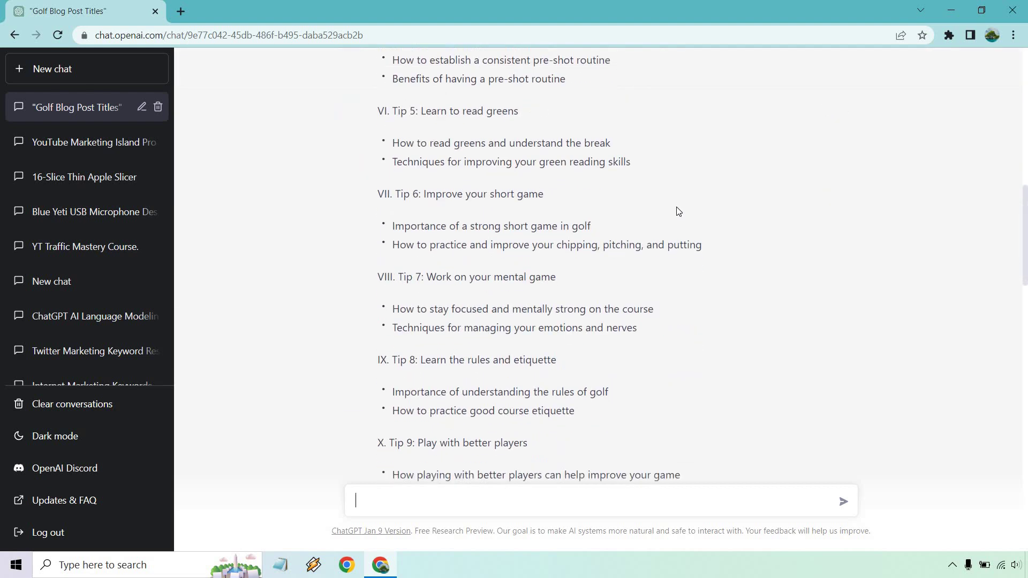
scroll(678, 210, "down", 4)
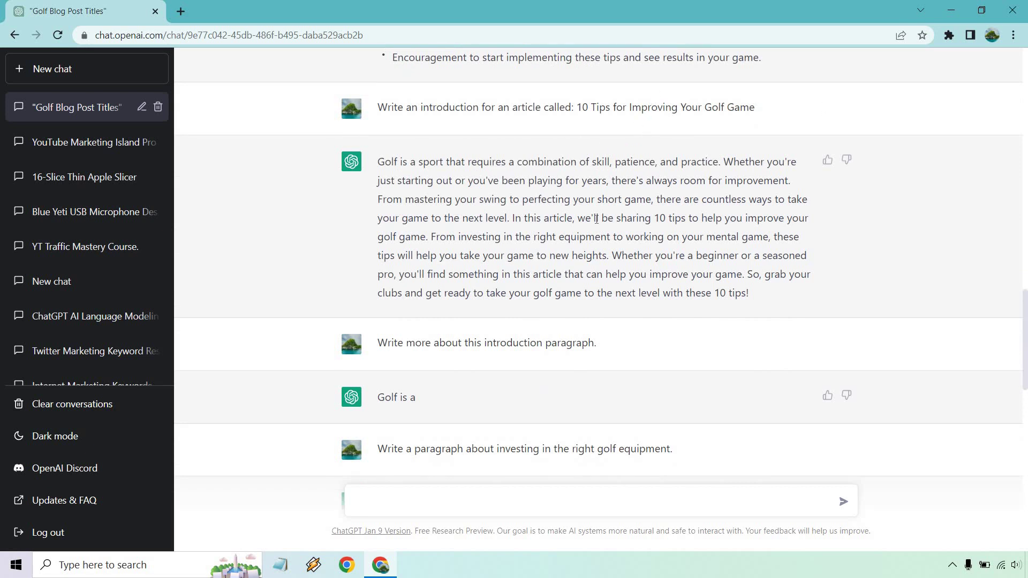
scroll(604, 268, "up", 20)
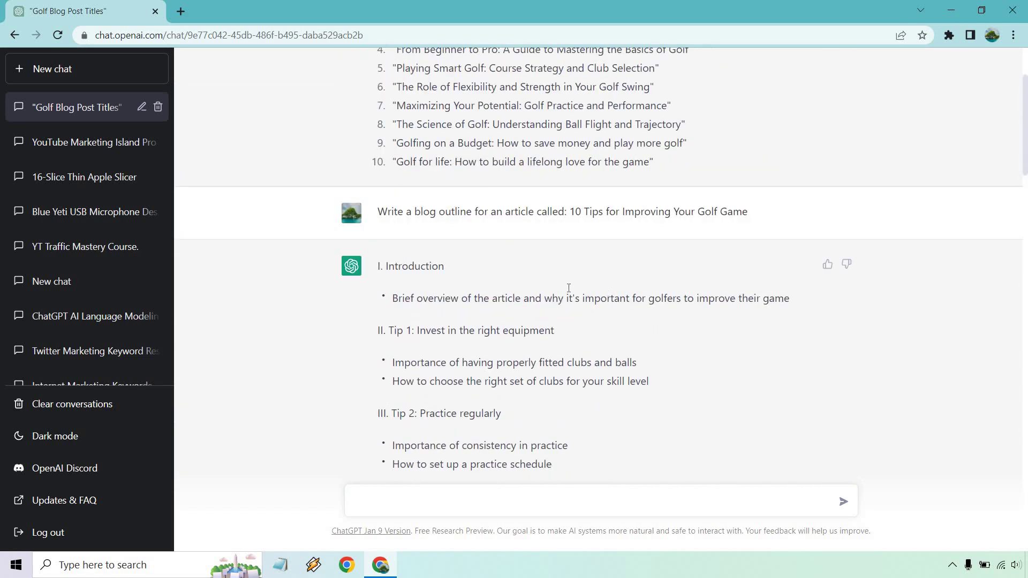
scroll(569, 288, "down", 1)
scroll(647, 262, "down", 10)
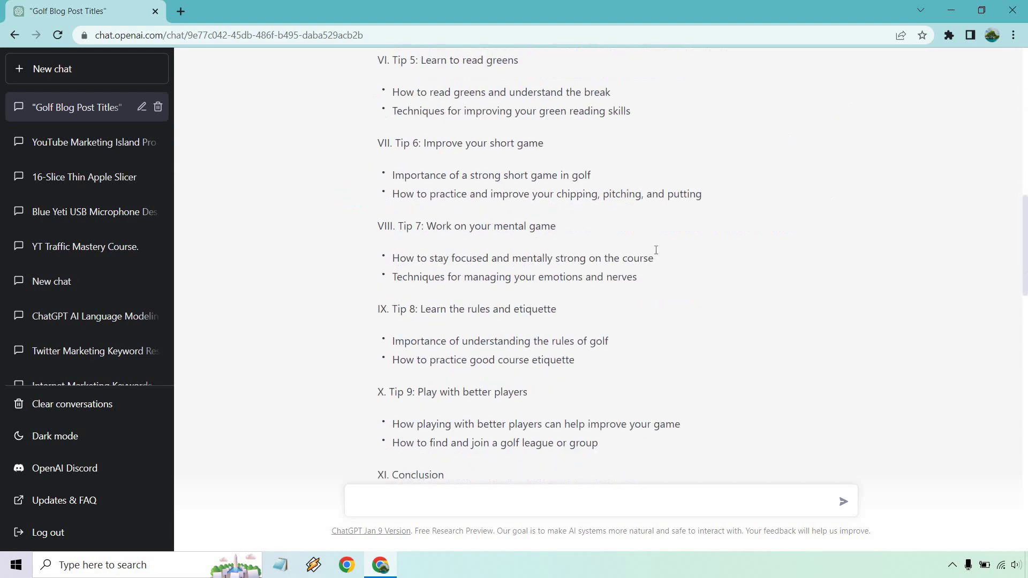
scroll(656, 250, "down", 20)
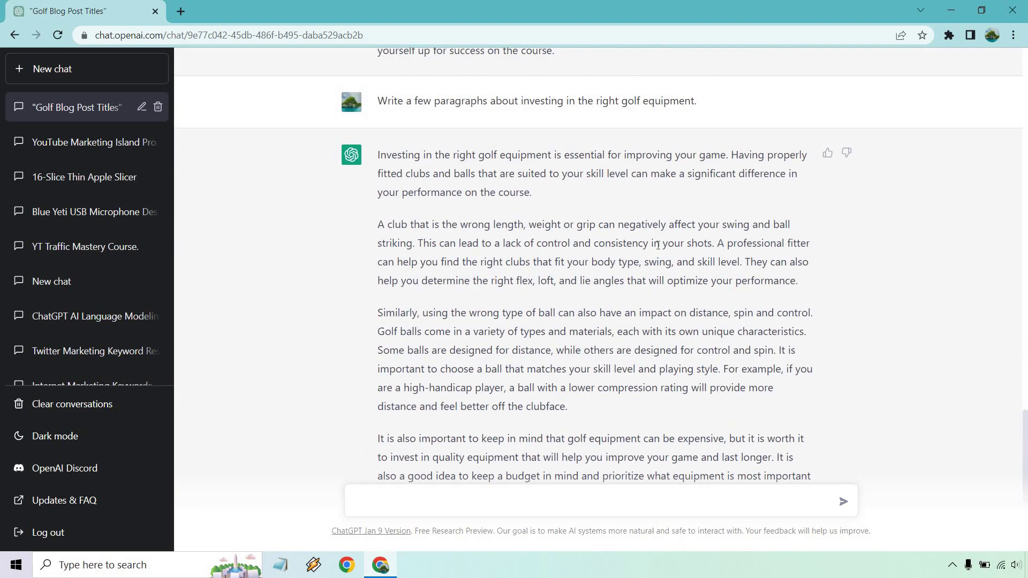
scroll(610, 314, "down", 4)
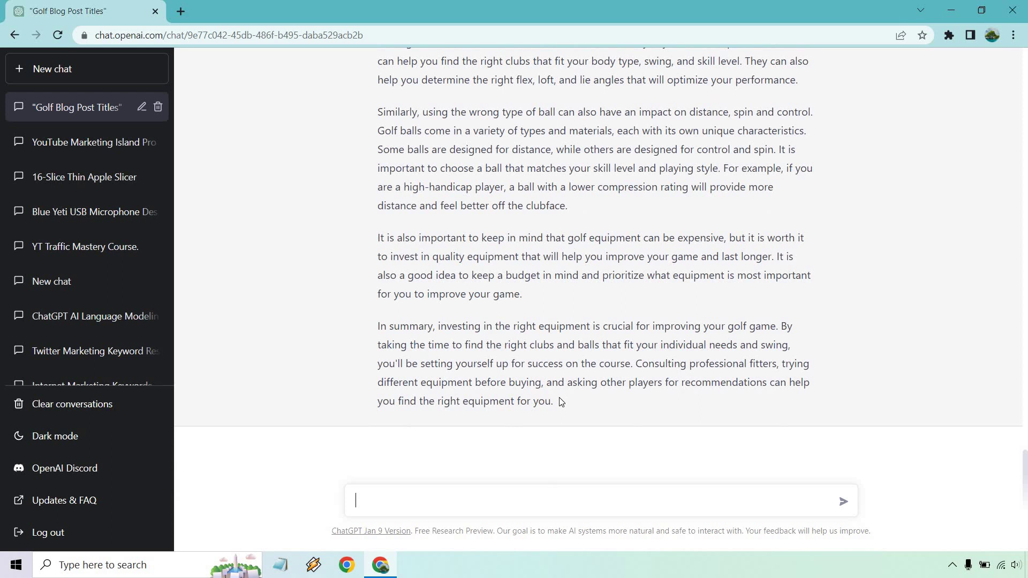
scroll(523, 351, "up", 20)
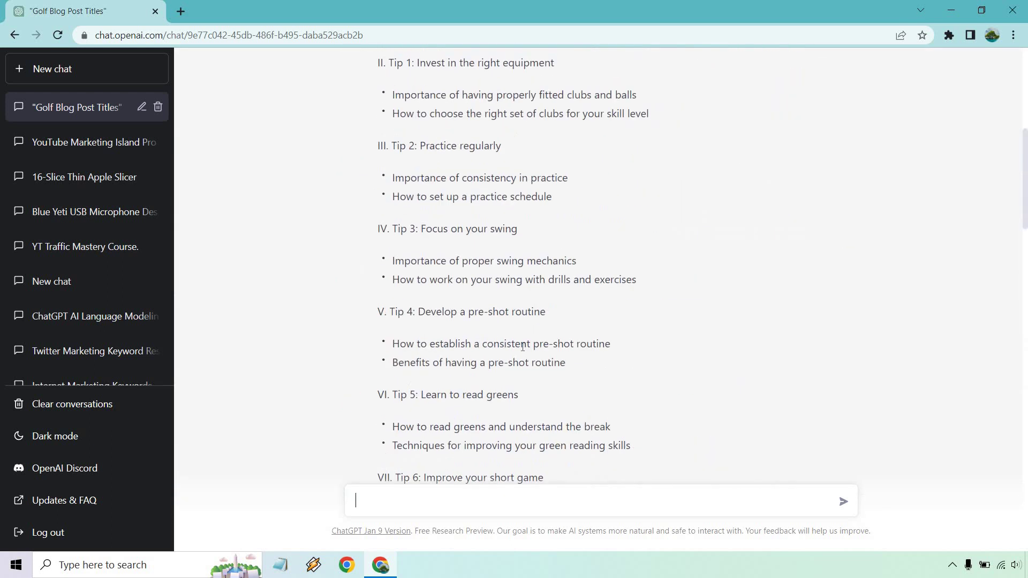
scroll(522, 347, "up", 3)
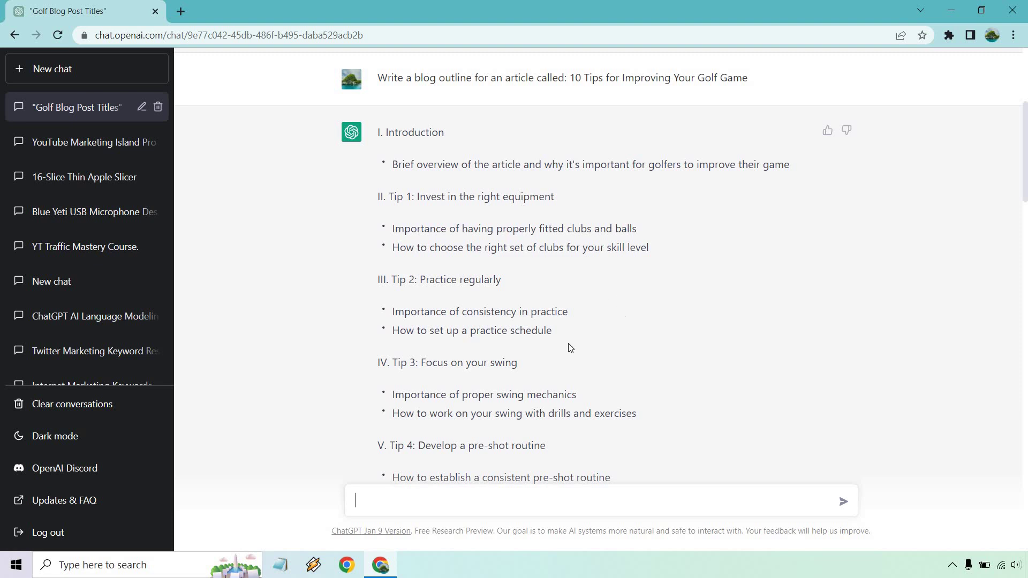
scroll(804, 268, "down", 6)
scroll(819, 269, "down", 20)
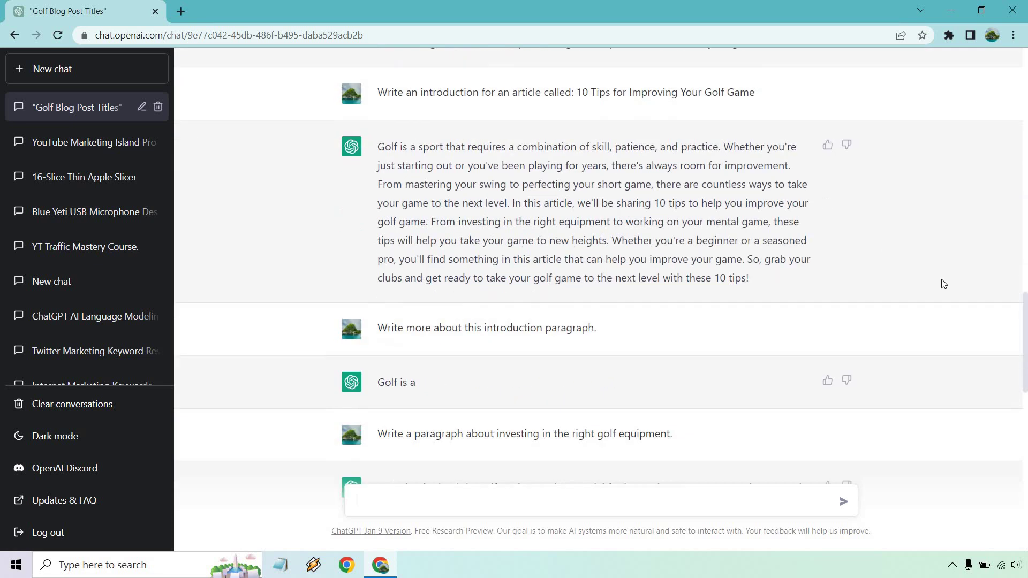